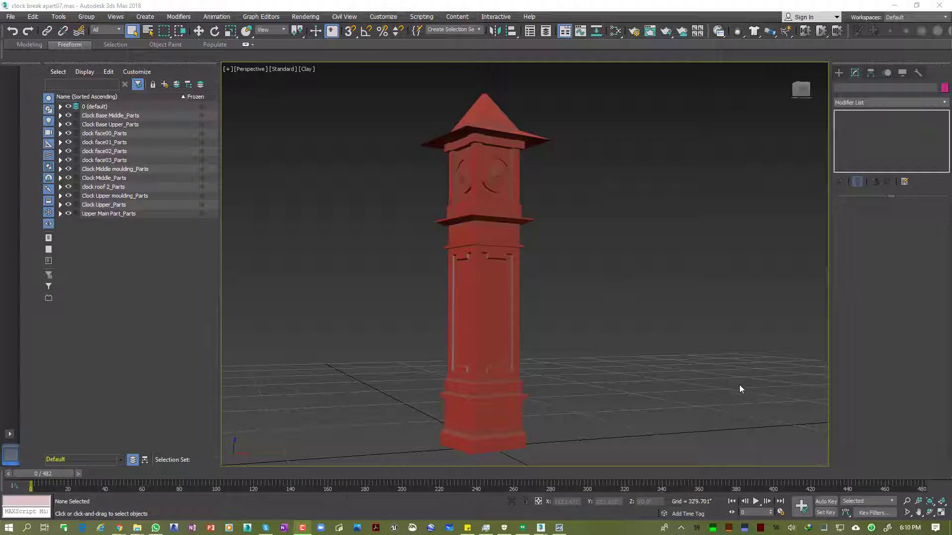
Step: Play back the finished clock break-apart animation from different angles, rewind it to frame 10, and switch to the intact clock scene
{"action": "left_click", "coordinate": [755, 504]}
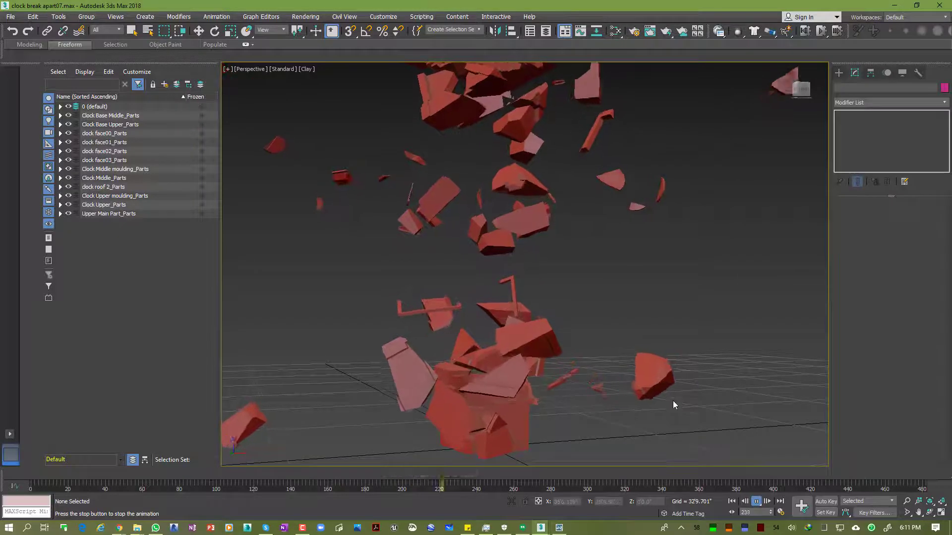
{"action": "key", "text": "alt+z"}
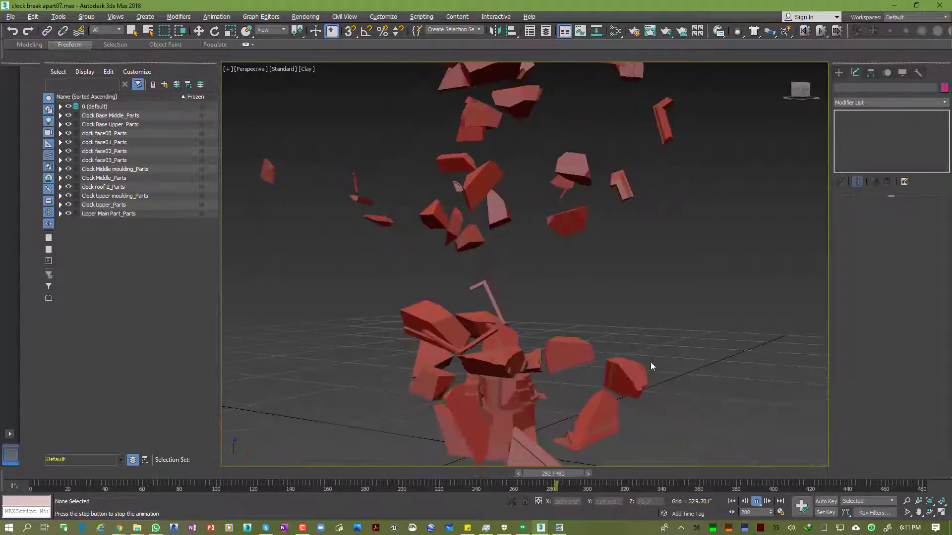
{"action": "left_click_drag", "start_coordinate": [650, 362], "coordinate": [620, 270]}
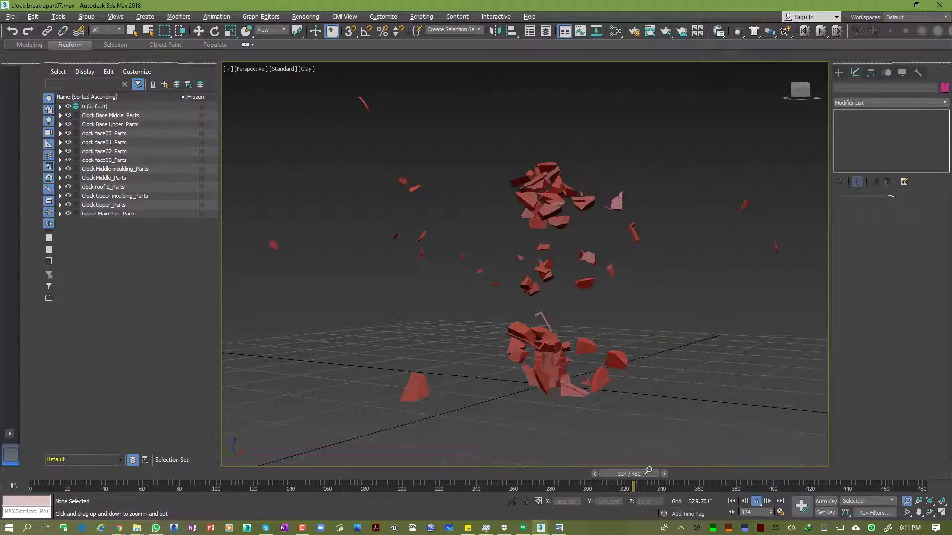
{"action": "left_click_drag", "start_coordinate": [654, 474], "coordinate": [48, 476]}
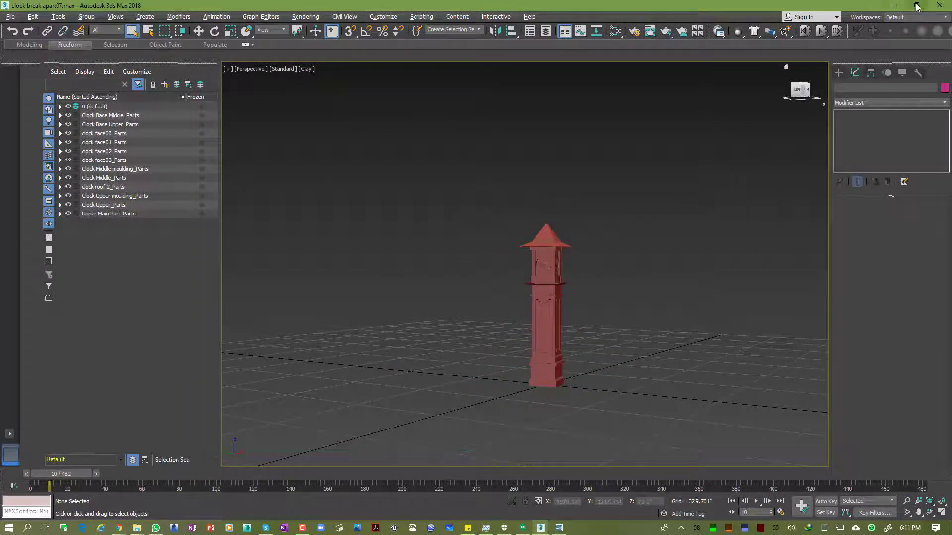
{"action": "left_click", "coordinate": [896, 7]}
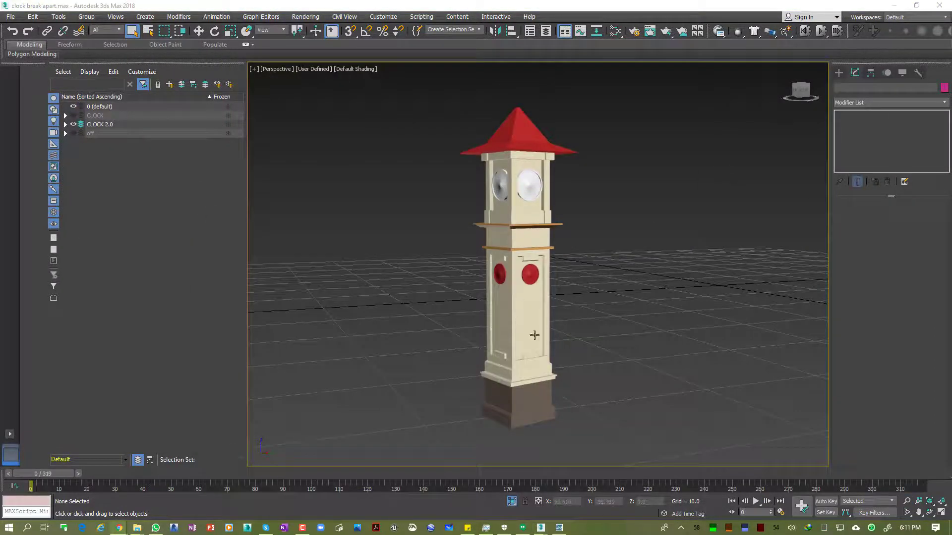
Step: Select the clock tower's middle section and its roof in turn to examine how the model is divided into separate objects
{"action": "left_click", "coordinate": [531, 322]}
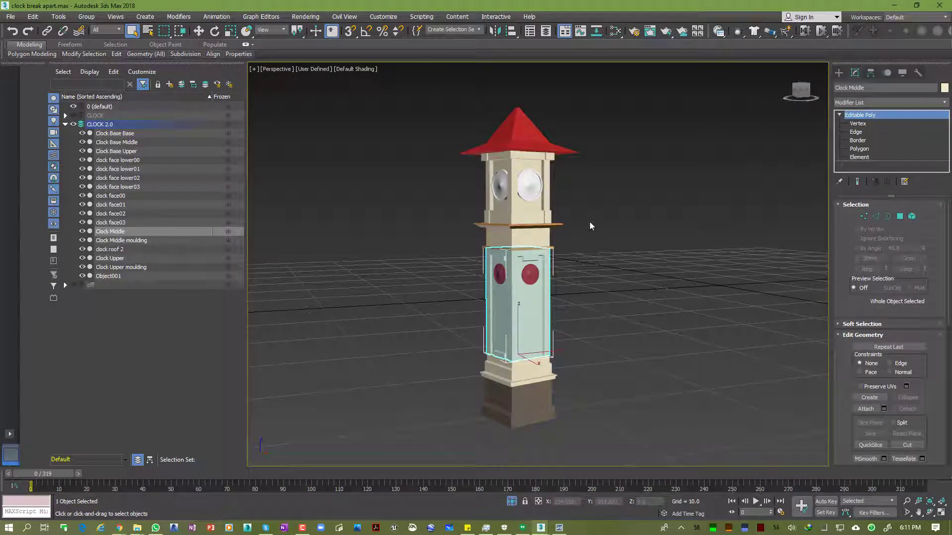
{"action": "left_click", "coordinate": [524, 140]}
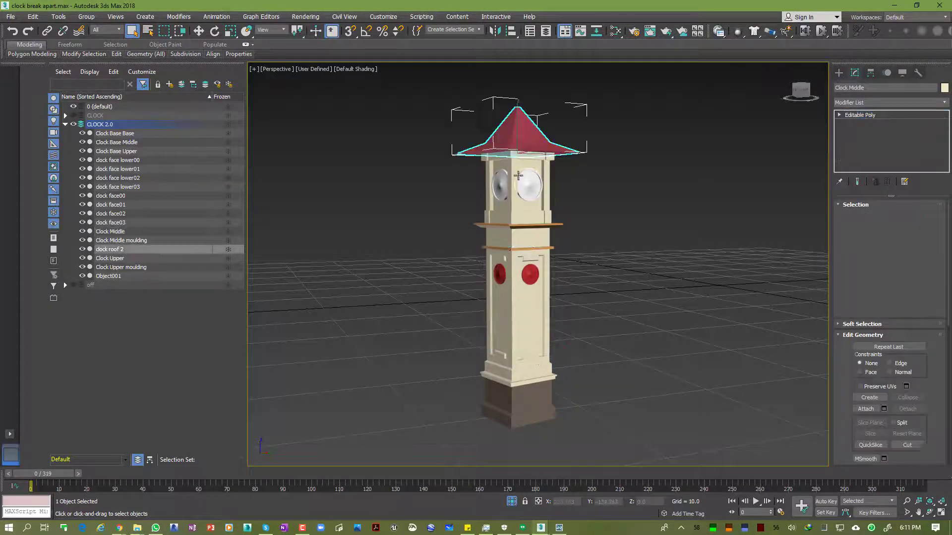
{"action": "middle_click_drag", "start_coordinate": [535, 166], "coordinate": [558, 215], "text": "alt"}
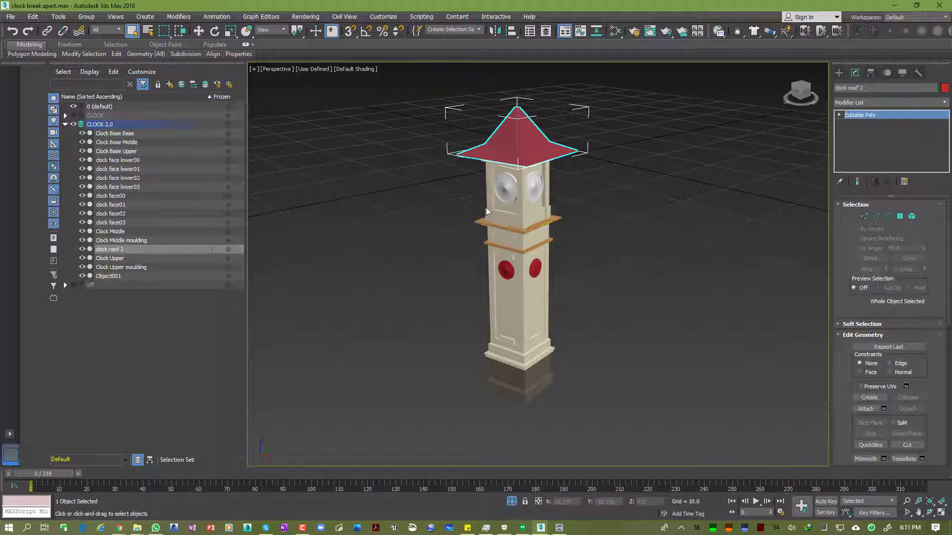
{"action": "scroll", "coordinate": [510, 298], "scroll_direction": "up", "scroll_amount": 5}
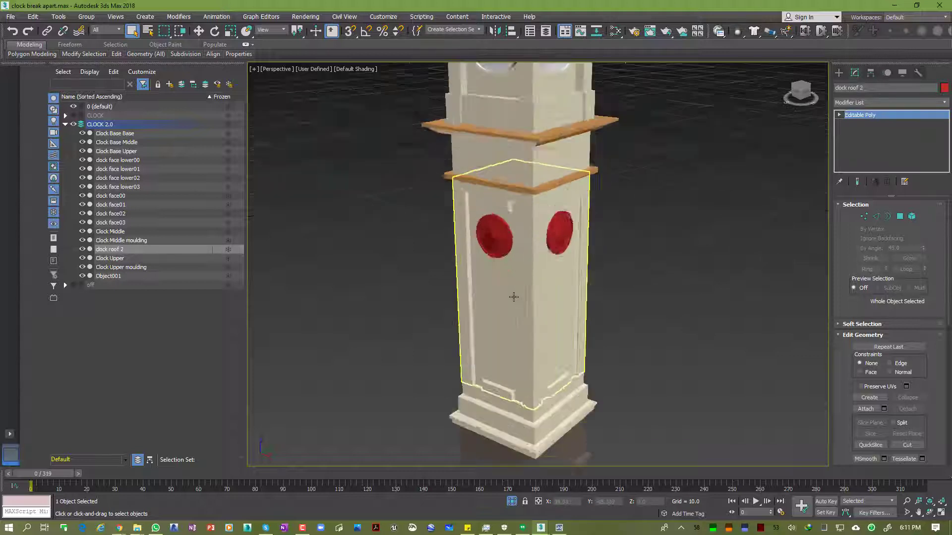
{"action": "scroll", "coordinate": [511, 298], "scroll_direction": "down", "scroll_amount": 5}
Step: Isolate the clock tower's middle section and display it with edged faces
{"action": "left_click", "coordinate": [510, 298]}
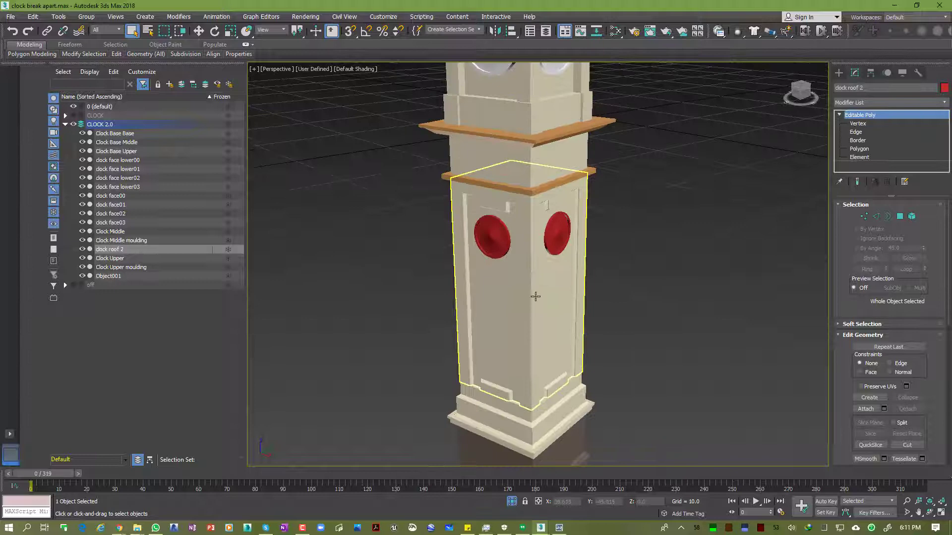
{"action": "right_click", "coordinate": [503, 267]}
{"action": "left_click", "coordinate": [541, 177]}
{"action": "middle_click_drag", "start_coordinate": [589, 201], "coordinate": [631, 208], "text": "alt"}
{"action": "left_click", "coordinate": [631, 208]}
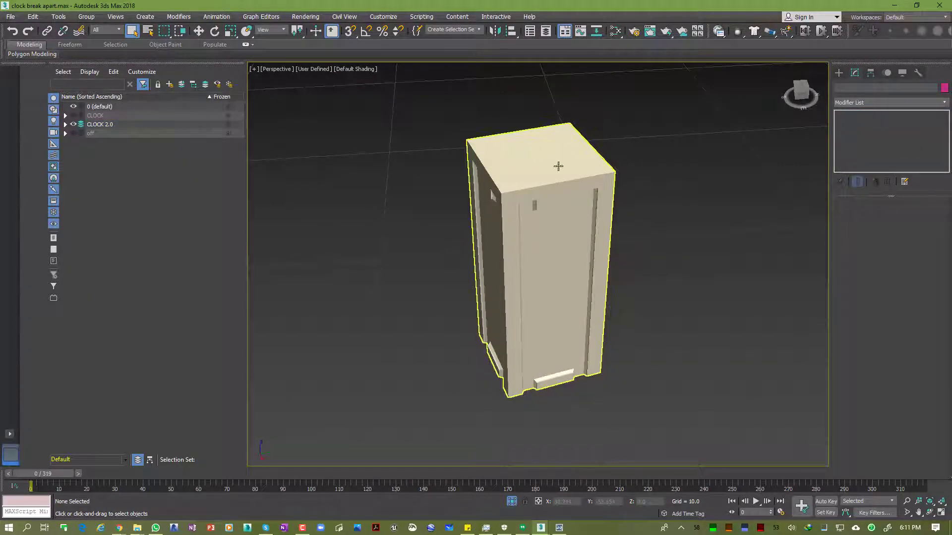
{"action": "key", "text": "F4"}
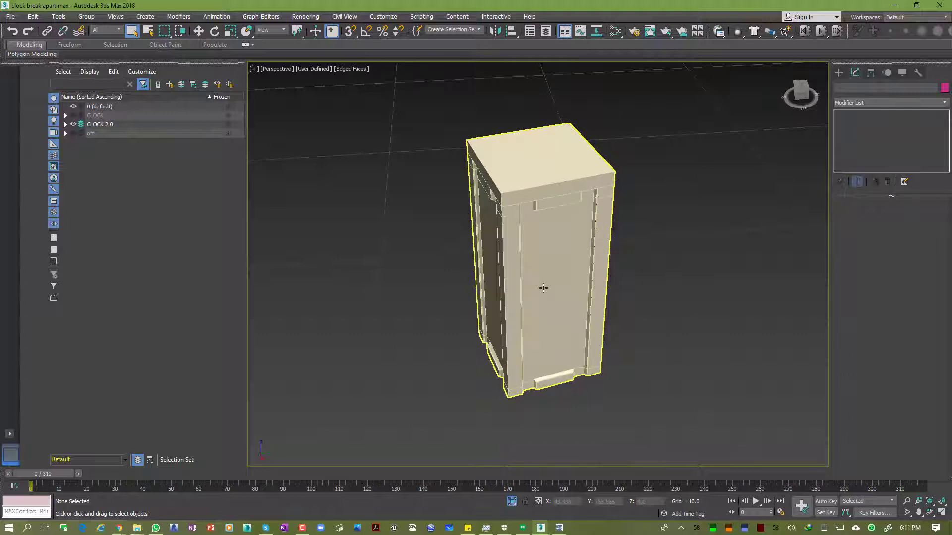
Step: Examine the isolated middle section's top, underside and recessed panels to check that its mesh is a closed solid
{"action": "middle_click_drag", "start_coordinate": [533, 291], "coordinate": [451, 275], "text": "alt"}
{"action": "scroll", "coordinate": [483, 179], "scroll_direction": "up", "scroll_amount": 6}
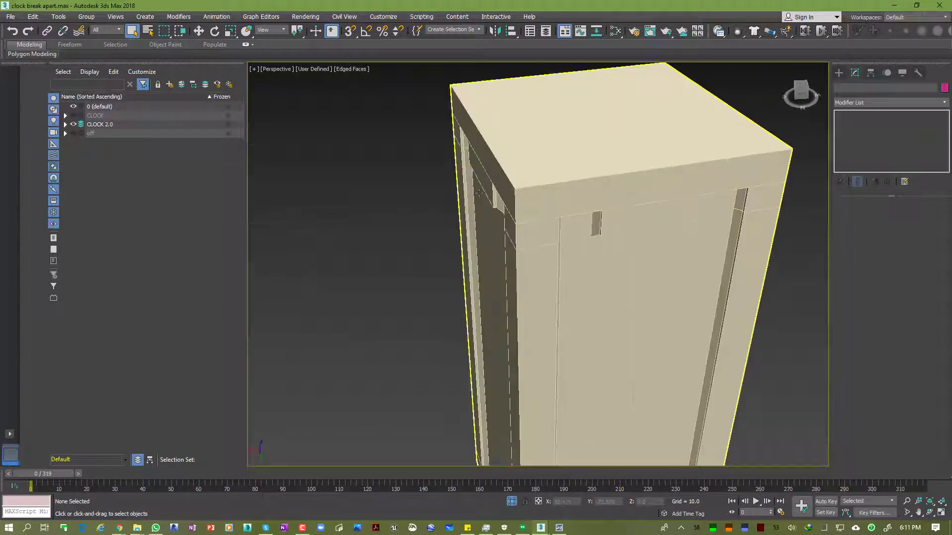
{"action": "middle_click_drag", "start_coordinate": [500, 182], "coordinate": [490, 141], "text": "alt"}
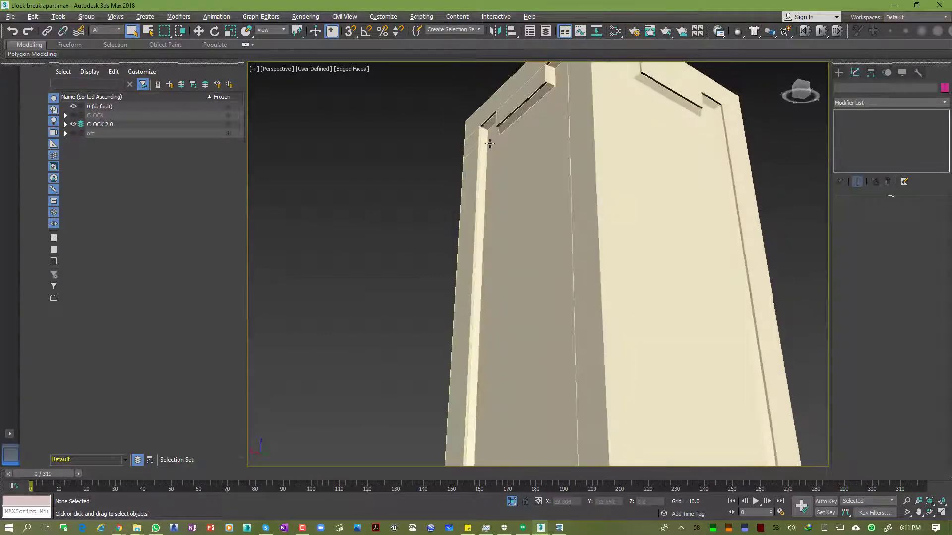
{"action": "middle_click_drag", "start_coordinate": [570, 202], "coordinate": [542, 142]}
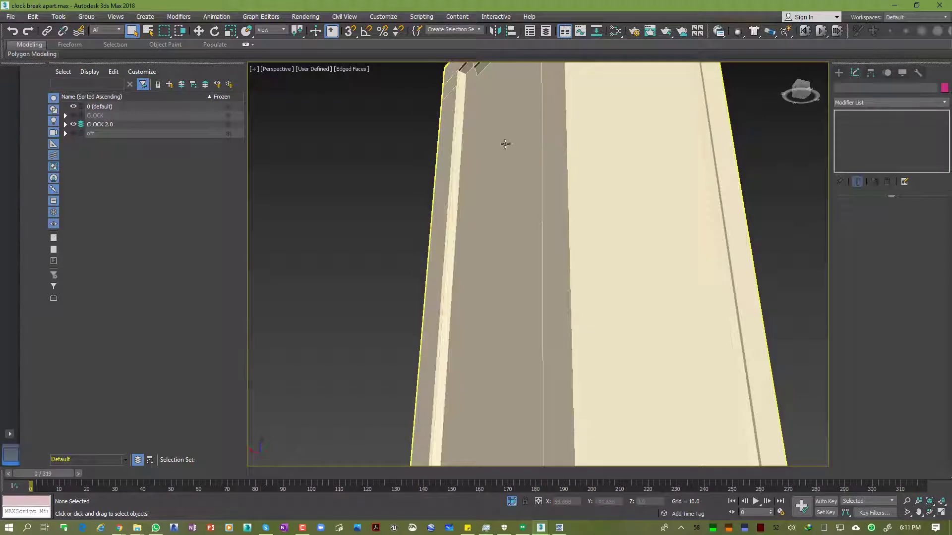
{"action": "scroll", "coordinate": [511, 159], "scroll_direction": "down", "scroll_amount": 3}
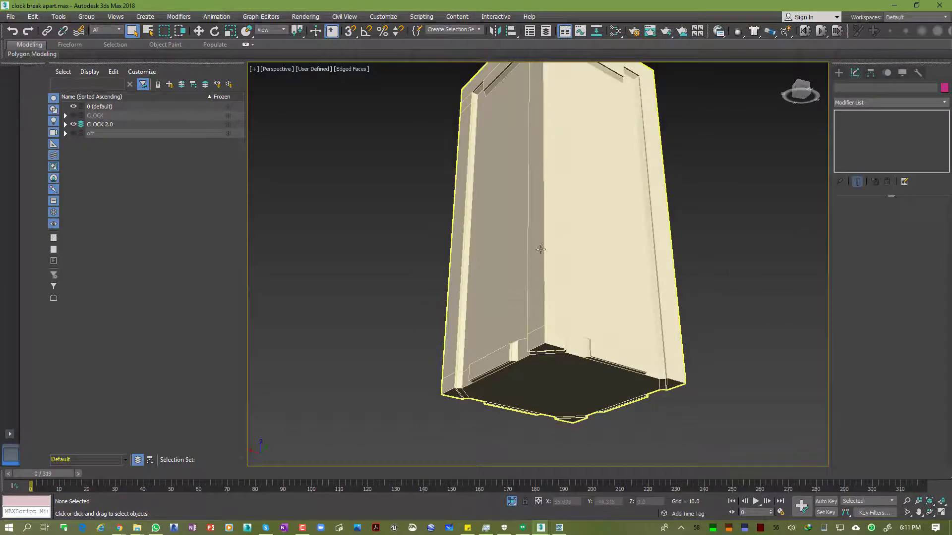
{"action": "middle_click_drag", "start_coordinate": [629, 228], "coordinate": [615, 266], "text": "alt"}
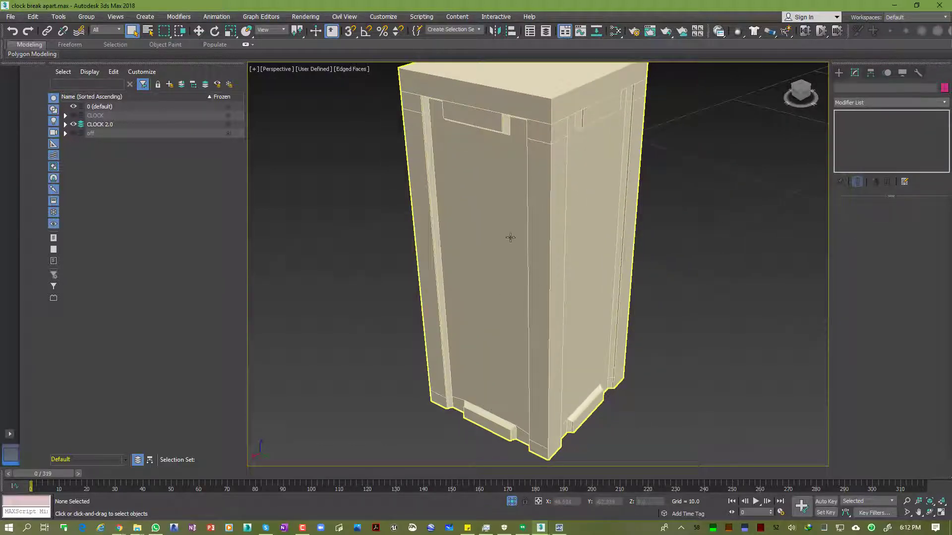
{"action": "middle_click_drag", "start_coordinate": [537, 185], "coordinate": [473, 201], "text": "alt"}
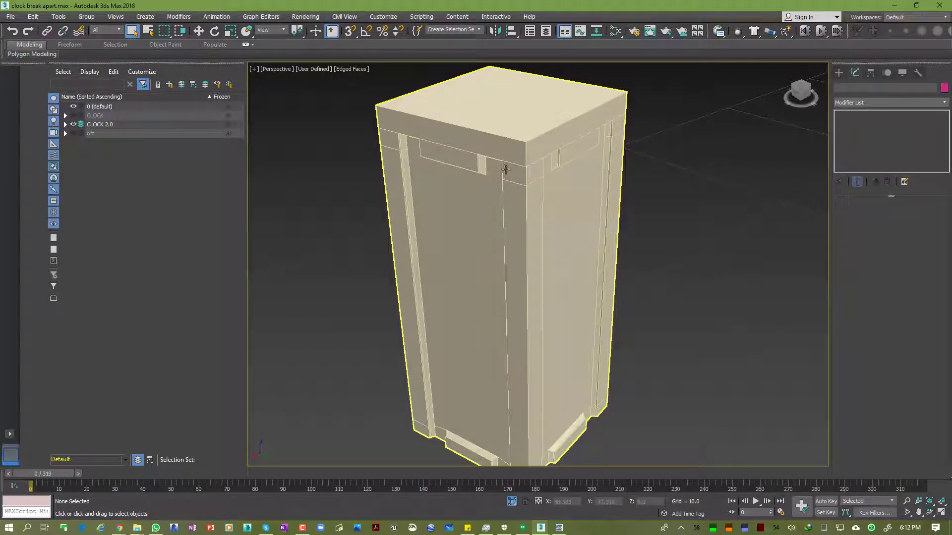
{"action": "middle_click_drag", "start_coordinate": [477, 236], "coordinate": [492, 191], "text": "alt"}
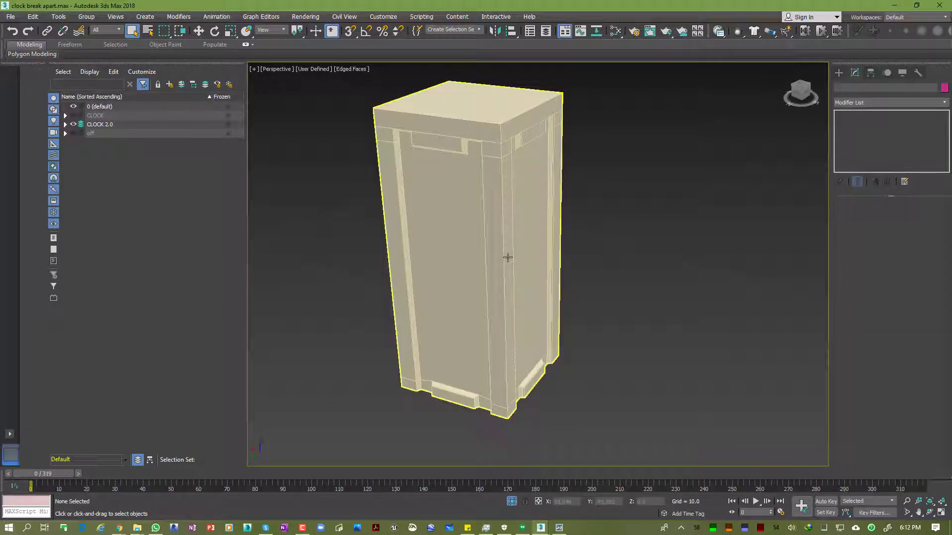
Step: Unhide all objects without unhiding the layers, and end the isolation to bring back the whole clock tower
{"action": "right_click", "coordinate": [508, 258]}
{"action": "left_click", "coordinate": [527, 215]}
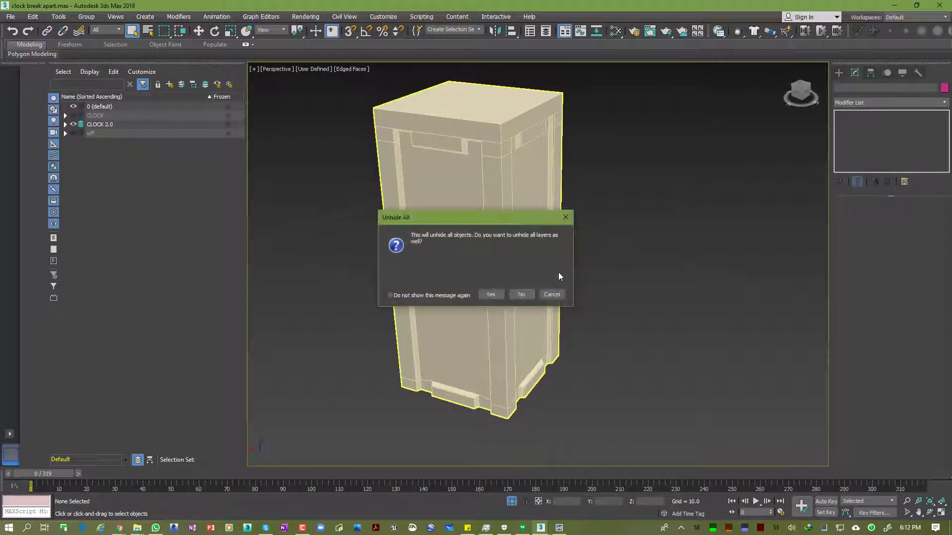
{"action": "left_click", "coordinate": [522, 294]}
{"action": "right_click", "coordinate": [549, 239]}
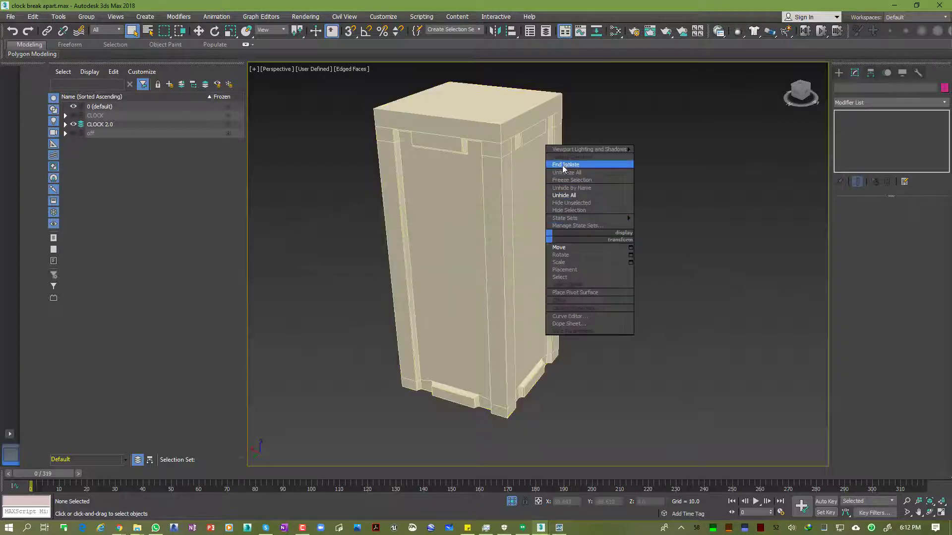
{"action": "left_click", "coordinate": [565, 165]}
{"action": "scroll", "coordinate": [556, 273], "scroll_direction": "down", "scroll_amount": 5}
{"action": "middle_click_drag", "start_coordinate": [533, 268], "coordinate": [592, 255], "text": "alt"}
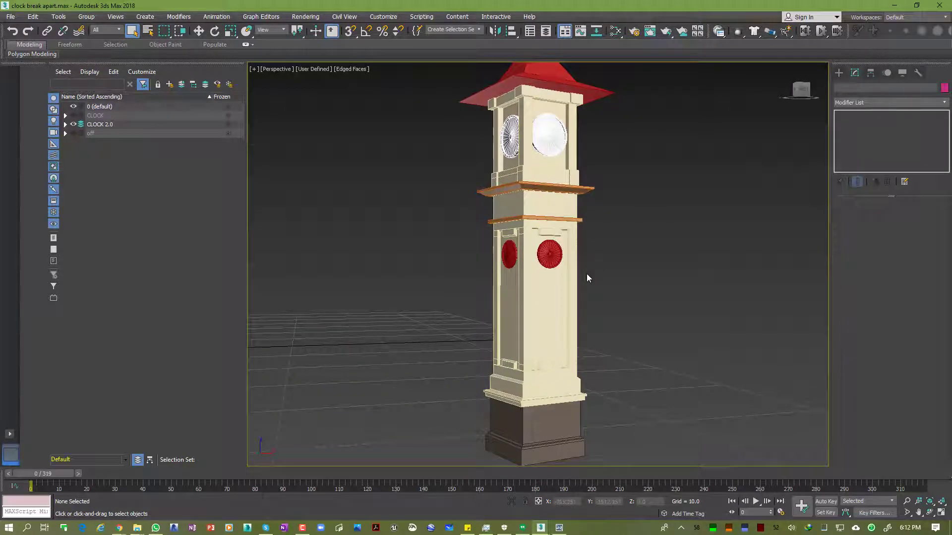
{"action": "key", "text": "alt+z"}
{"action": "mouse_move", "coordinate": [599, 270]}
{"action": "left_mouse_down"}
{"action": "mouse_move", "coordinate": [597, 283]}
{"action": "mouse_move", "coordinate": [604, 277]}
{"action": "left_mouse_up"}
{"action": "right_click", "coordinate": [593, 236]}
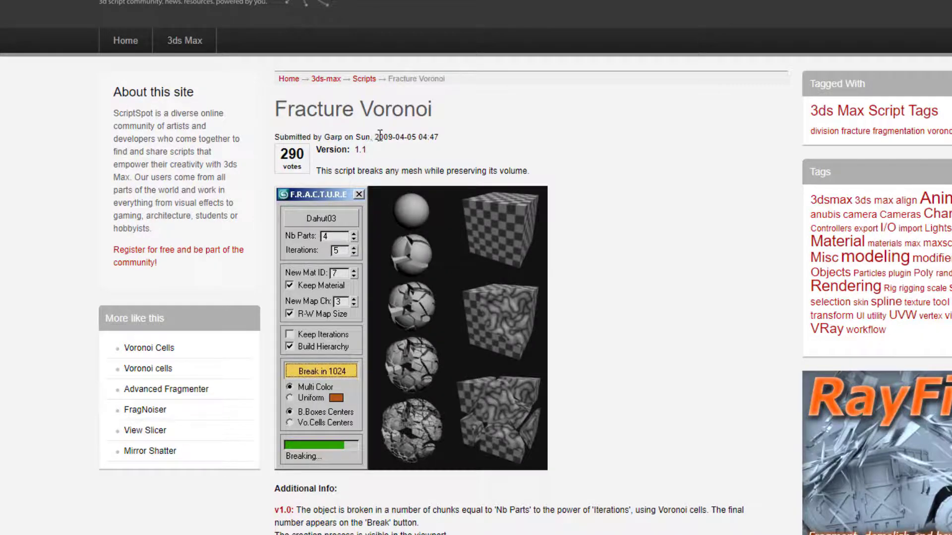
Step: On ScriptSpot's Fracture Voronoi page in the browser, highlight the submission date and the full web address
{"action": "left_click_drag", "start_coordinate": [375, 136], "coordinate": [393, 136]}
{"action": "left_click", "coordinate": [587, 198]}
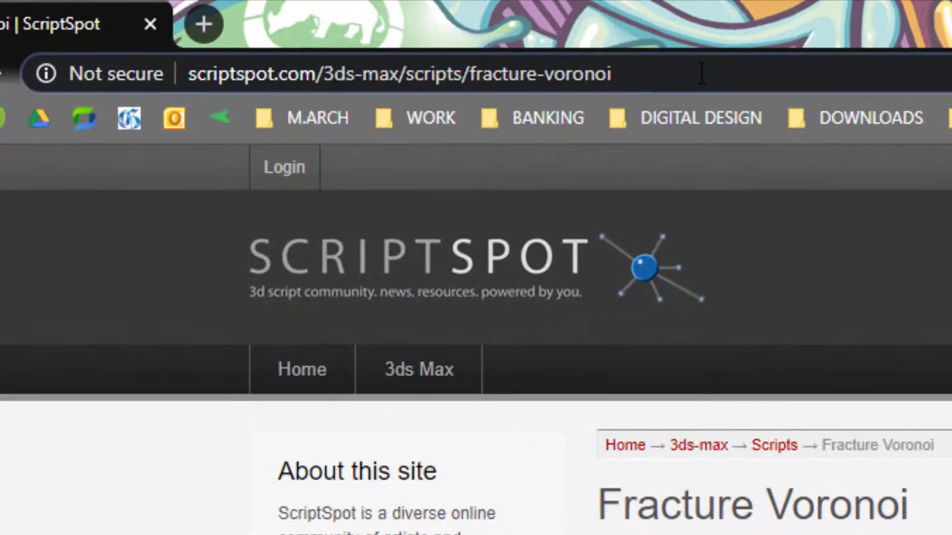
{"action": "left_click", "coordinate": [686, 80]}
{"action": "left_click", "coordinate": [751, 70]}
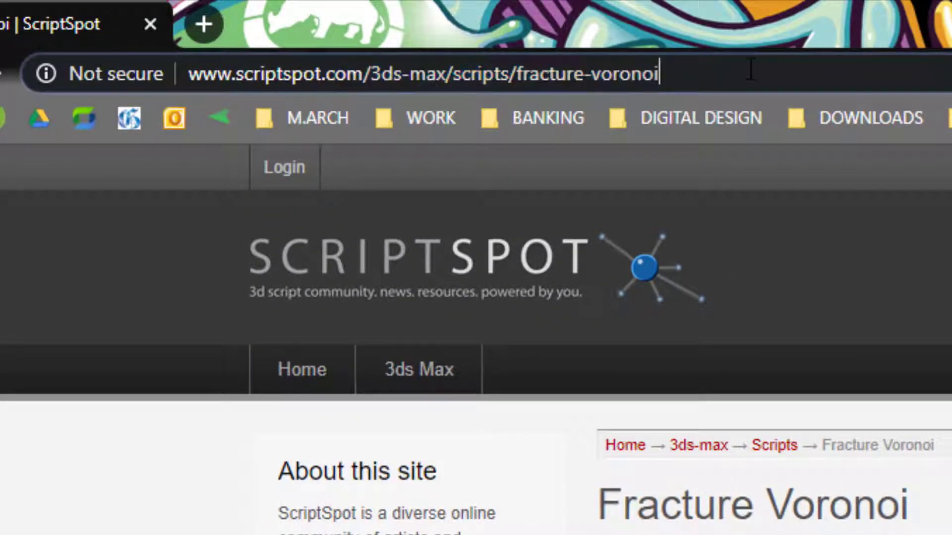
{"action": "left_click_drag", "start_coordinate": [760, 73], "coordinate": [99, 72]}
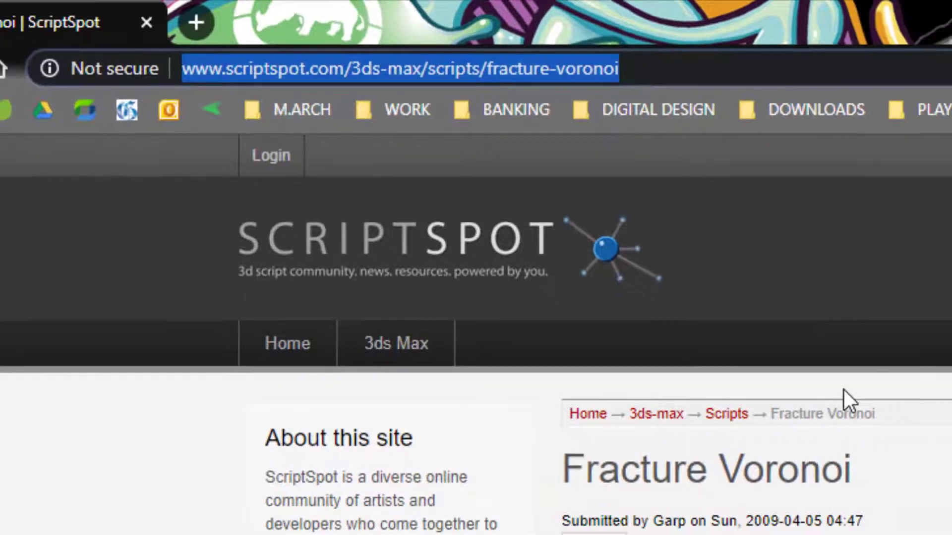
{"action": "left_click", "coordinate": [557, 217]}
Step: Download FractureVoronoi_v1.1.ms from the page's attachments
{"action": "scroll", "coordinate": [403, 184], "scroll_direction": "down", "scroll_amount": 8}
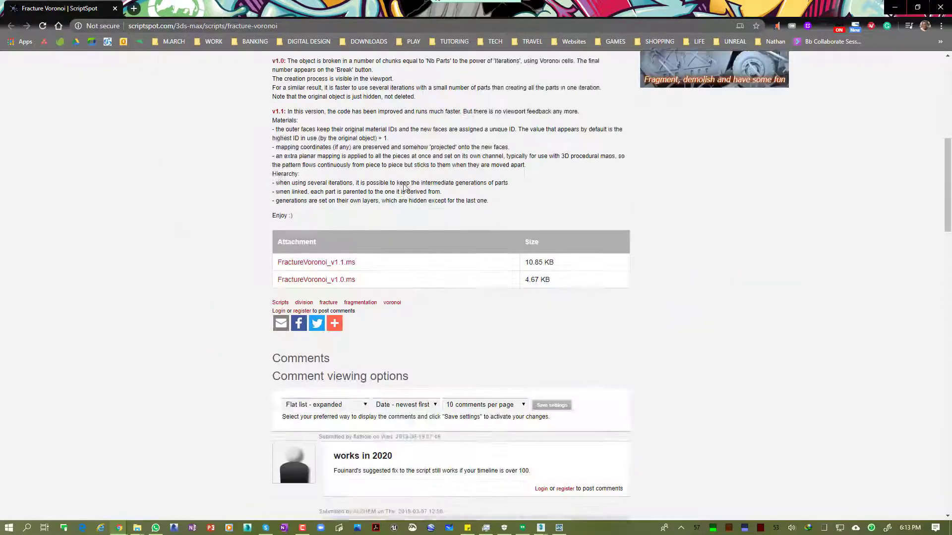
{"action": "scroll", "coordinate": [404, 187], "scroll_direction": "down", "scroll_amount": 6}
{"action": "scroll", "coordinate": [404, 187], "scroll_direction": "up", "scroll_amount": 7}
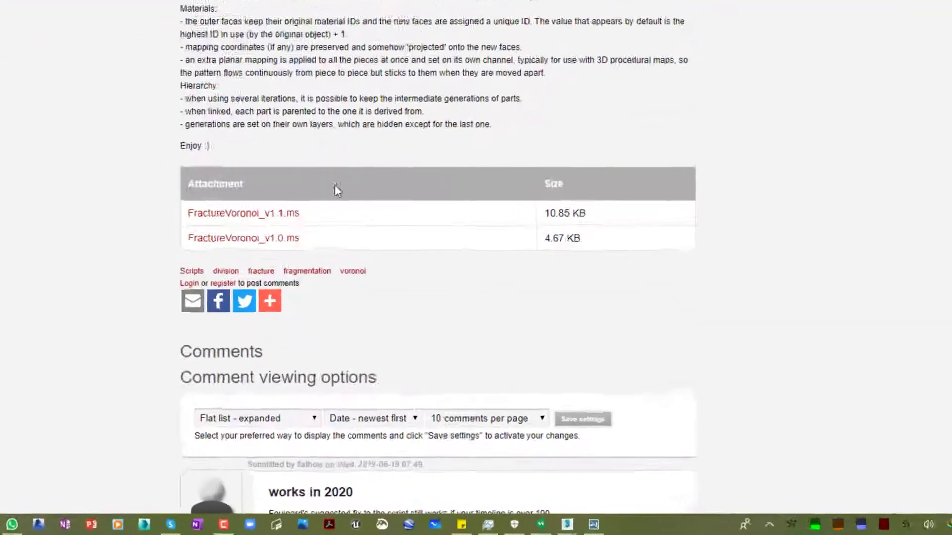
{"action": "left_click", "coordinate": [245, 178]}
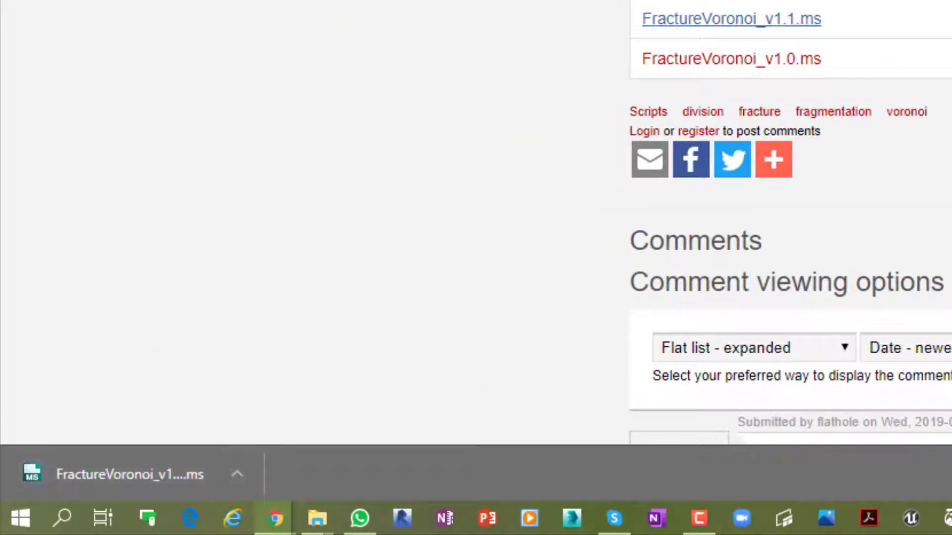
Step: Reduce the browser window so 3ds Max shows behind it, and reveal the downloaded script in its folder
{"action": "key", "text": "super+Down"}
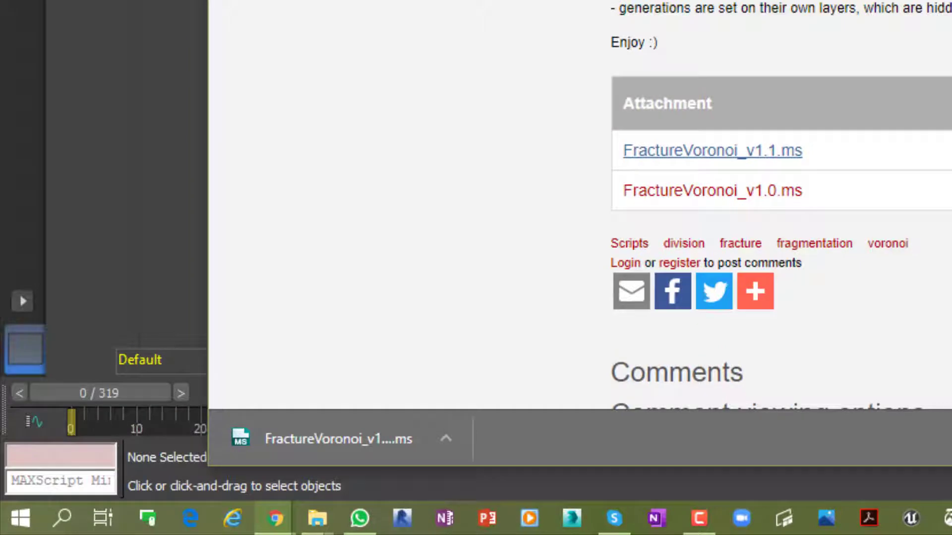
{"action": "key", "text": "super+Down"}
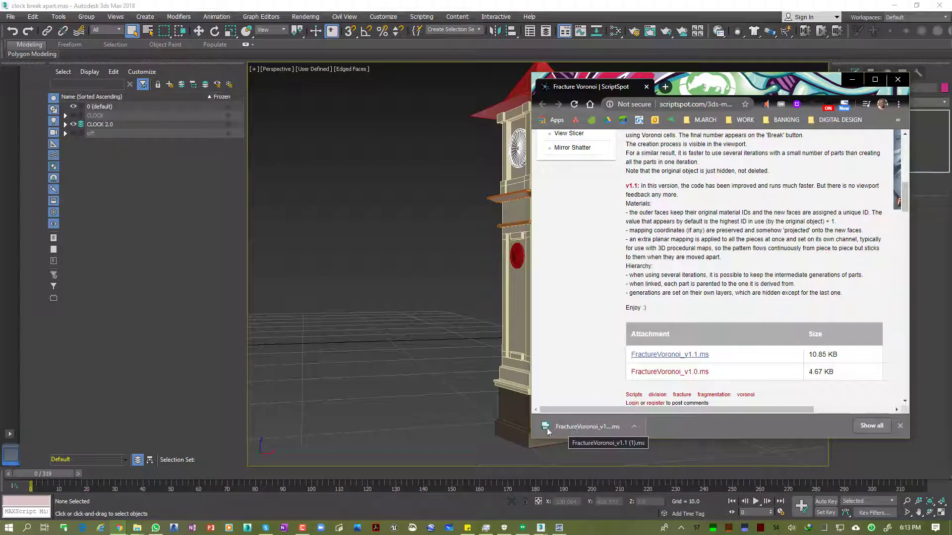
{"action": "left_click", "coordinate": [634, 426]}
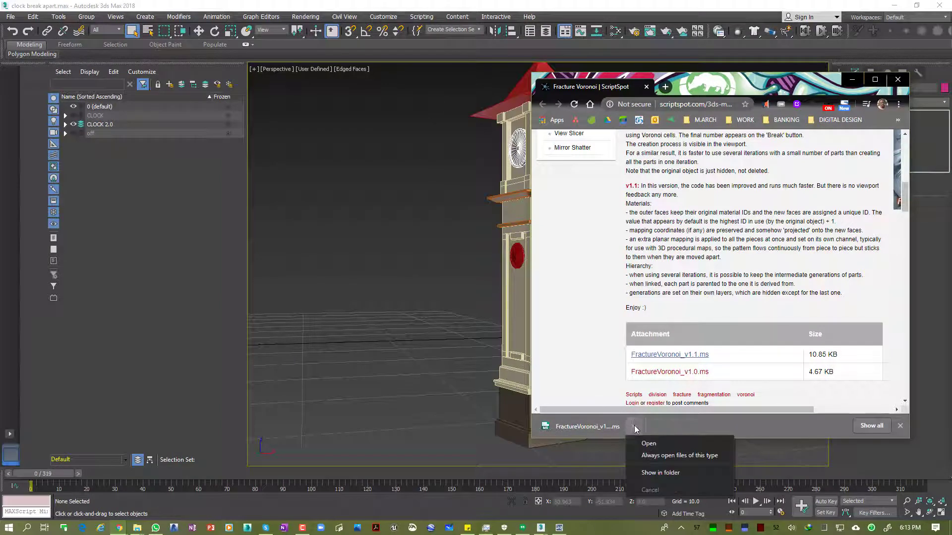
{"action": "left_click", "coordinate": [669, 474]}
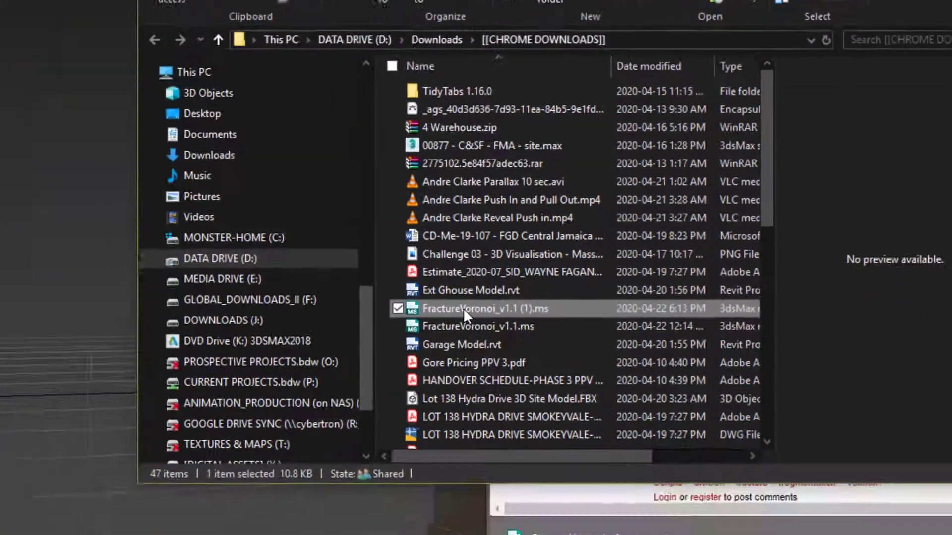
Step: Run FractureVoronoi_v1.1 (1).ms from the downloads folder in 3ds Max and bring the clock scene to the front
{"action": "left_click_drag", "start_coordinate": [463, 308], "coordinate": [65, 415]}
{"action": "left_click_drag", "start_coordinate": [174, 370], "coordinate": [174, 370]}
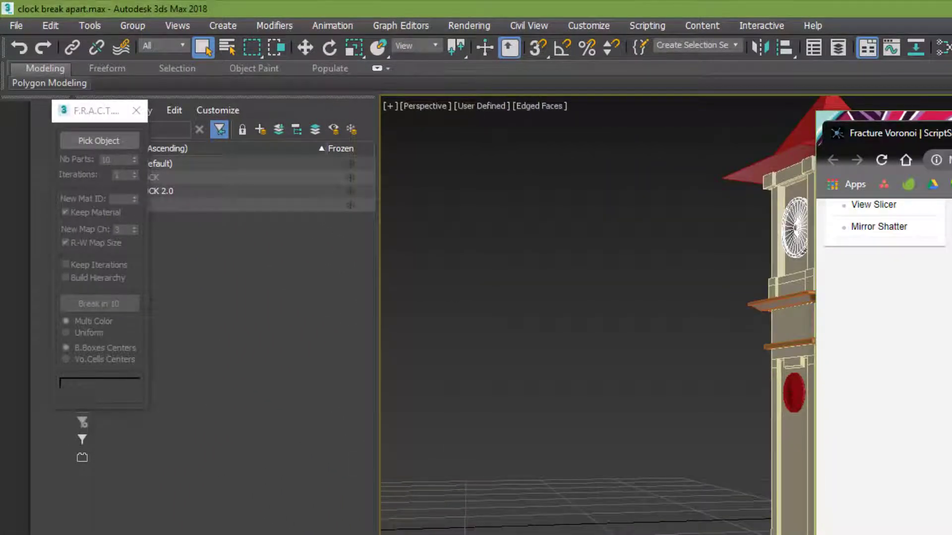
{"action": "left_click", "coordinate": [568, 271]}
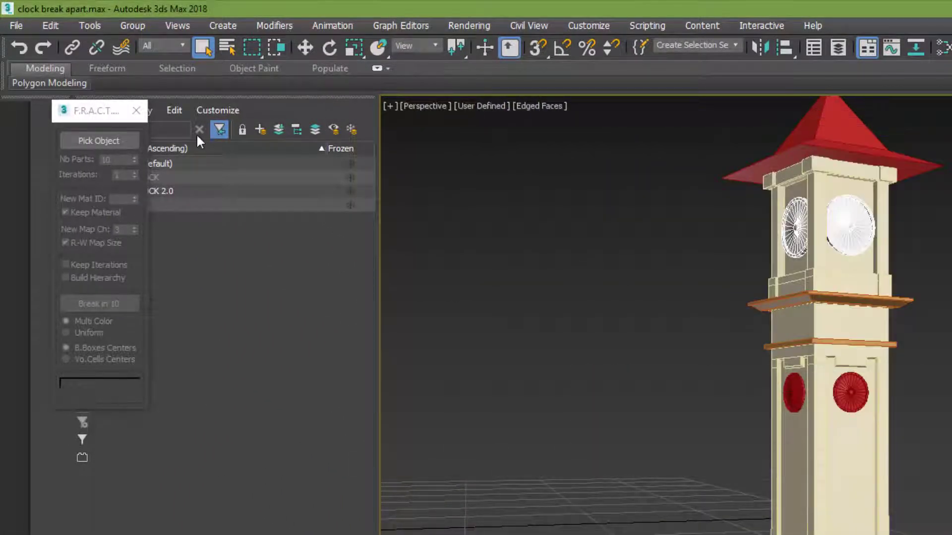
Step: Move the fracture dialog beside the tower and pick the red roof as the object to fracture
{"action": "left_click_drag", "start_coordinate": [76, 118], "coordinate": [481, 190]}
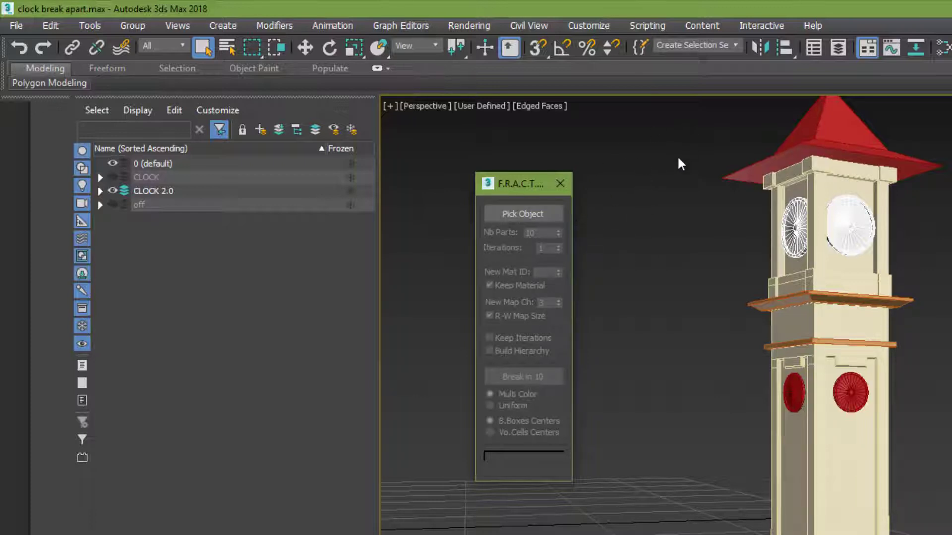
{"action": "middle_click_drag", "start_coordinate": [713, 151], "coordinate": [706, 168]}
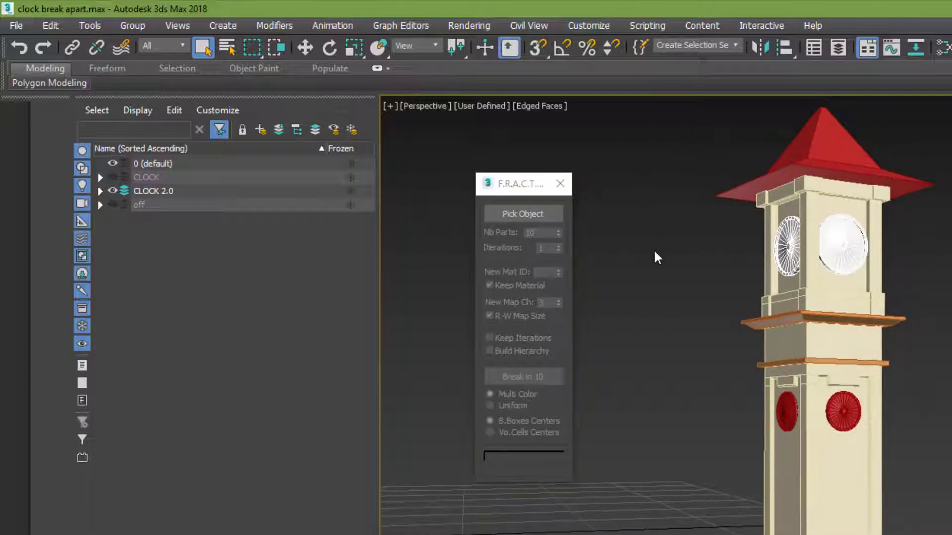
{"action": "left_click", "coordinate": [521, 217]}
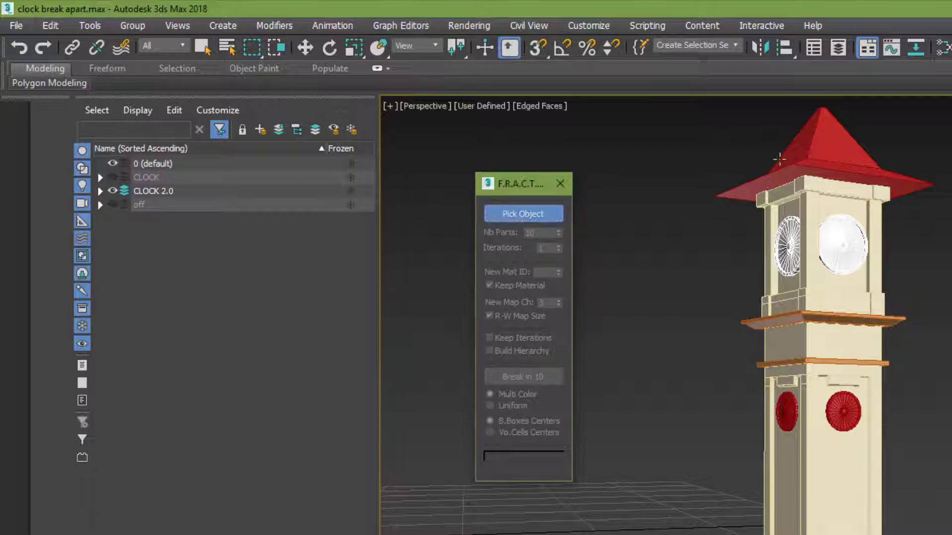
{"action": "left_click", "coordinate": [810, 152]}
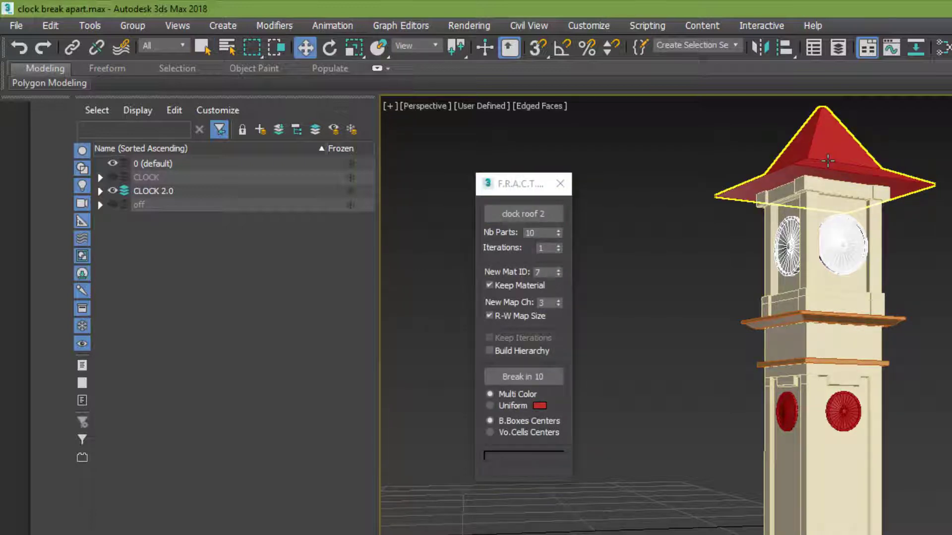
Step: Set the number of parts to 15 and break the roof into pieces
{"action": "double_click", "coordinate": [545, 233]}
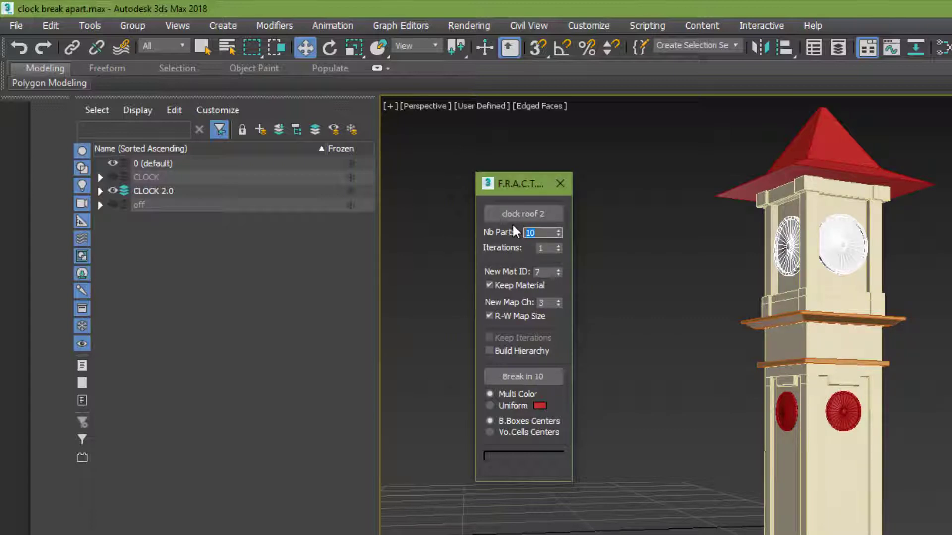
{"action": "type", "text": "15"}
{"action": "key", "text": "Return"}
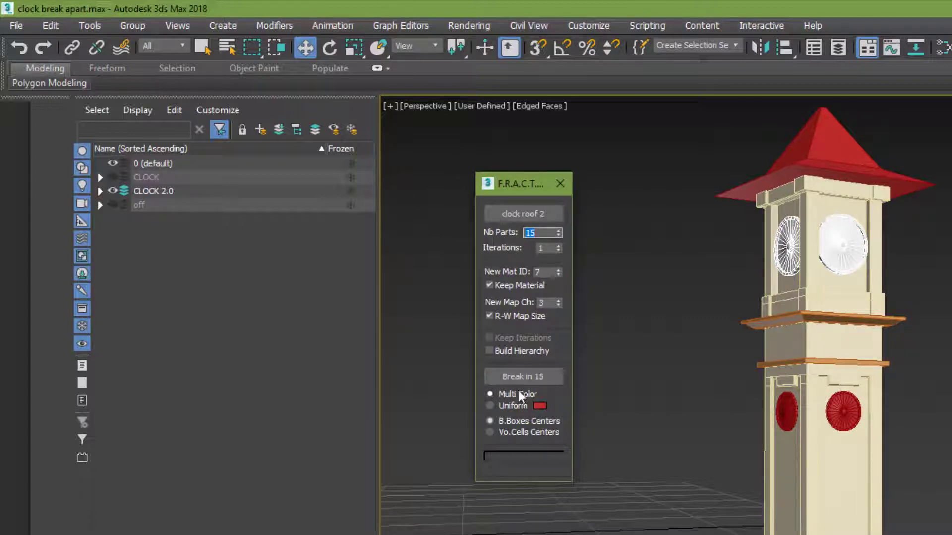
{"action": "left_click", "coordinate": [551, 382]}
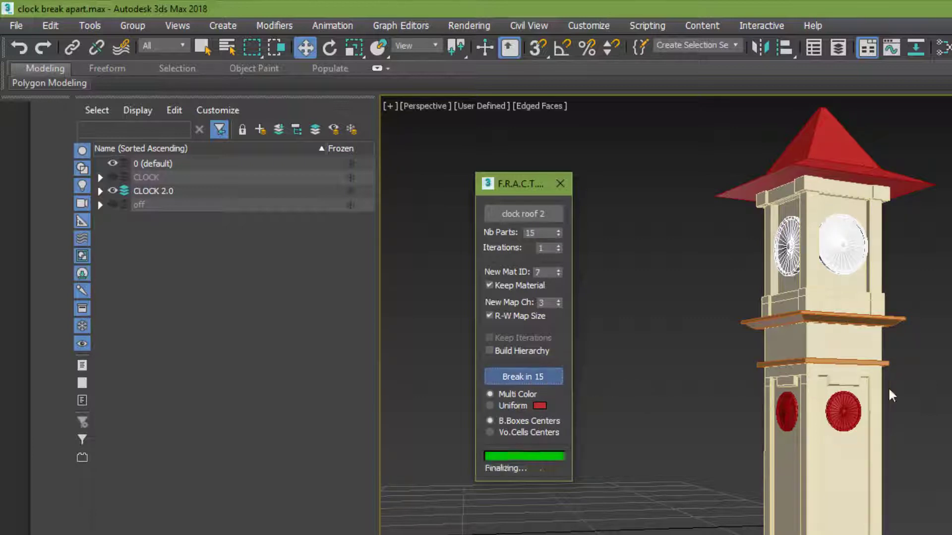
Step: Select the light green fragment on the roof's sloping side and delete it
{"action": "middle_click_drag", "start_coordinate": [848, 136], "coordinate": [942, 248], "text": "alt"}
{"action": "key", "text": "w"}
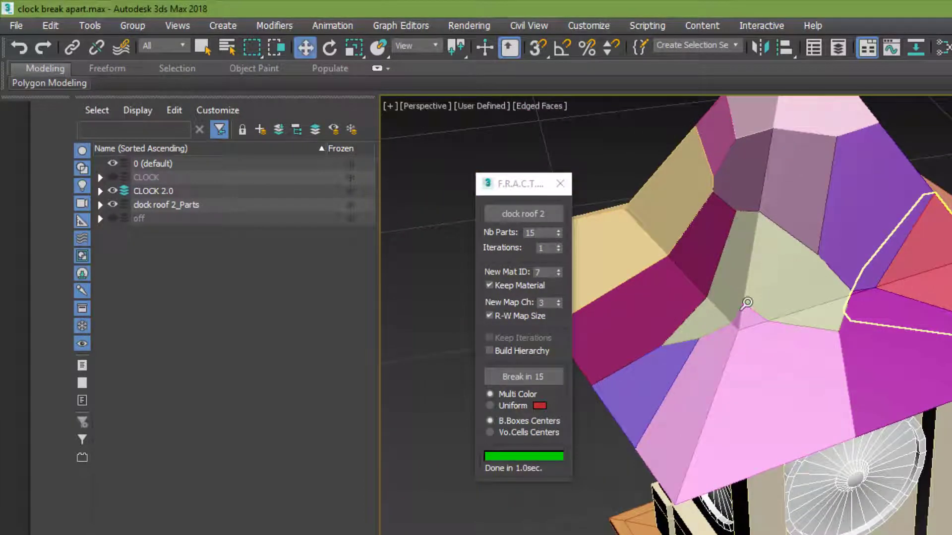
{"action": "left_click", "coordinate": [720, 276]}
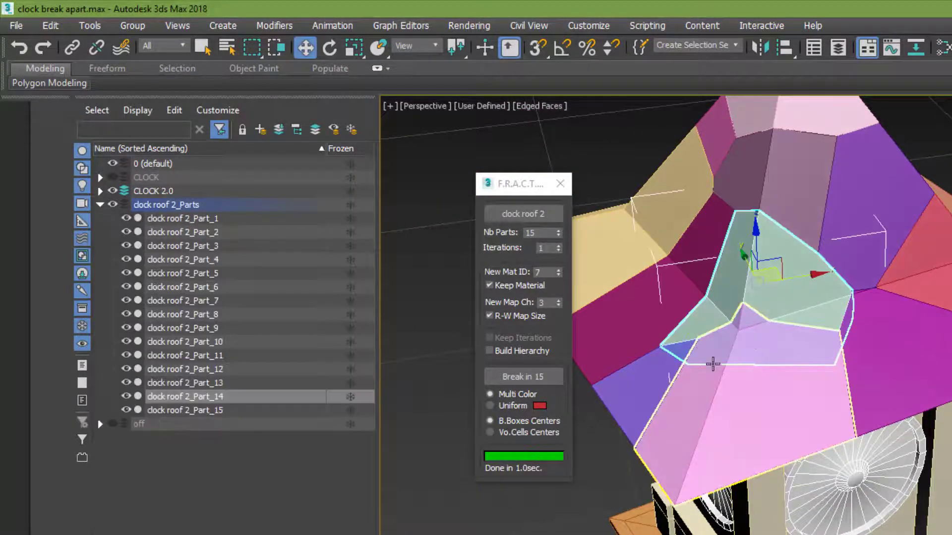
{"action": "middle_click_drag", "start_coordinate": [758, 402], "coordinate": [718, 189], "text": "alt"}
{"action": "key", "text": "Delete"}
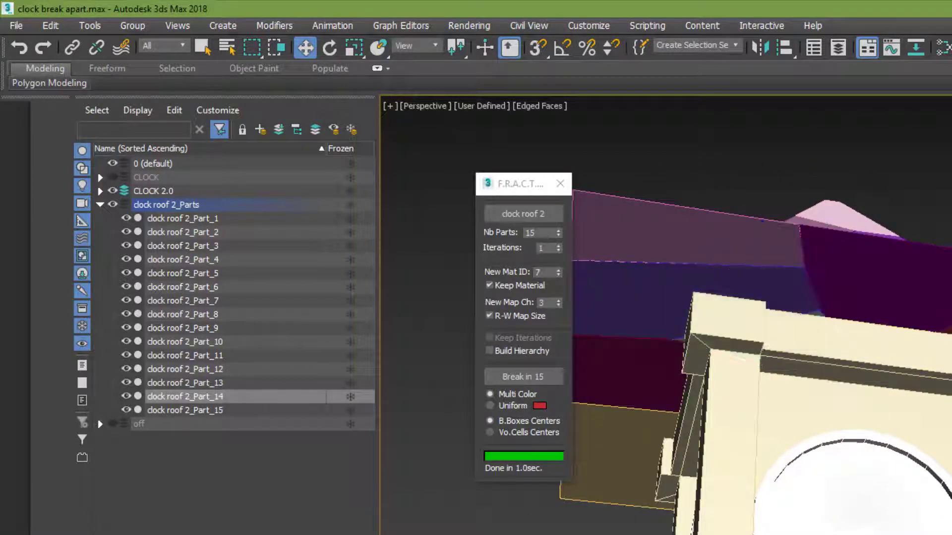
{"action": "scroll", "coordinate": [753, 362], "scroll_direction": "down", "scroll_amount": 3}
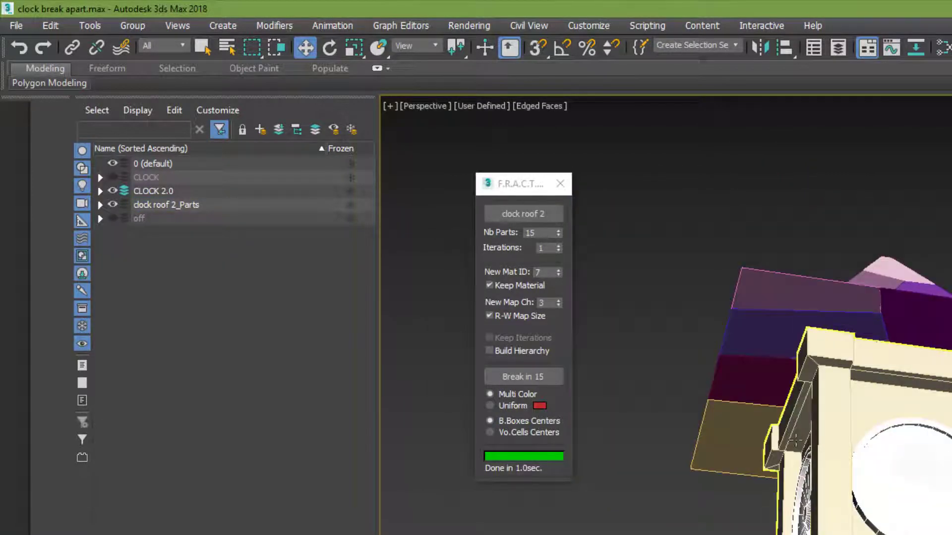
Step: Pick Clock Upper, the section around the white clock faces, as the object to fracture and break it into 15 parts
{"action": "middle_click_drag", "start_coordinate": [843, 431], "coordinate": [818, 204], "text": "alt"}
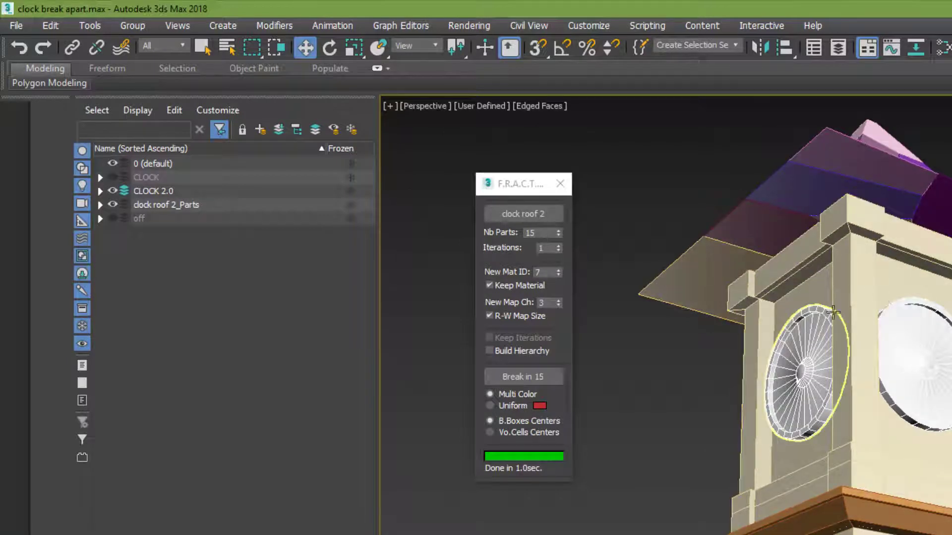
{"action": "left_click", "coordinate": [856, 256]}
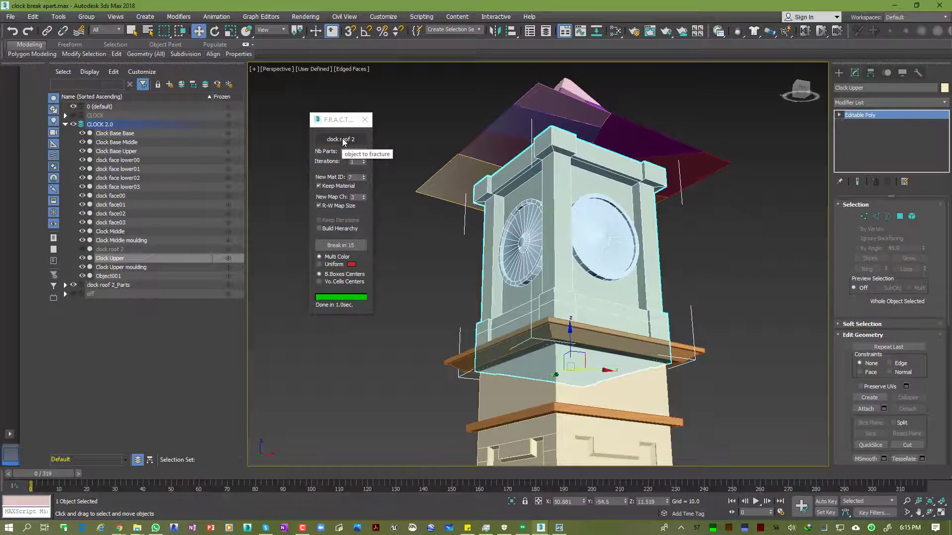
{"action": "left_click", "coordinate": [343, 140]}
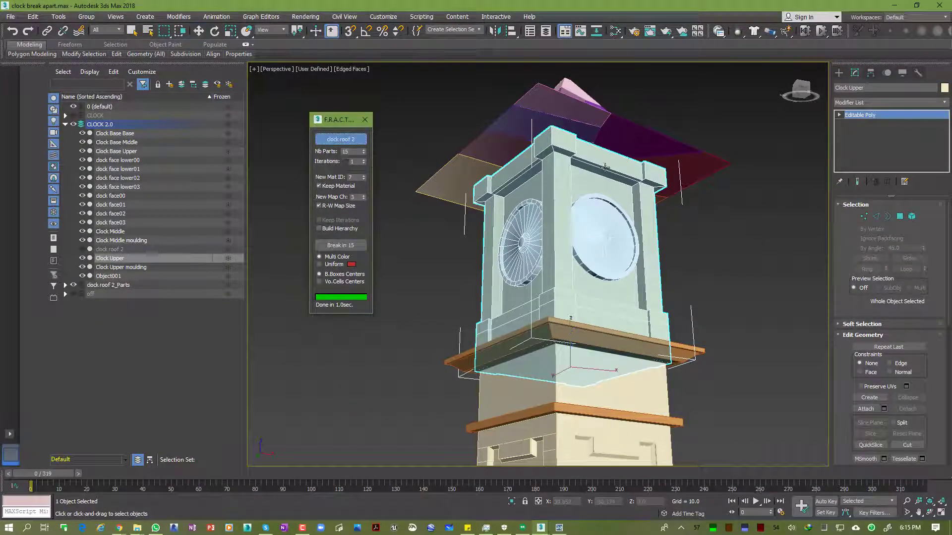
{"action": "left_click", "coordinate": [551, 172]}
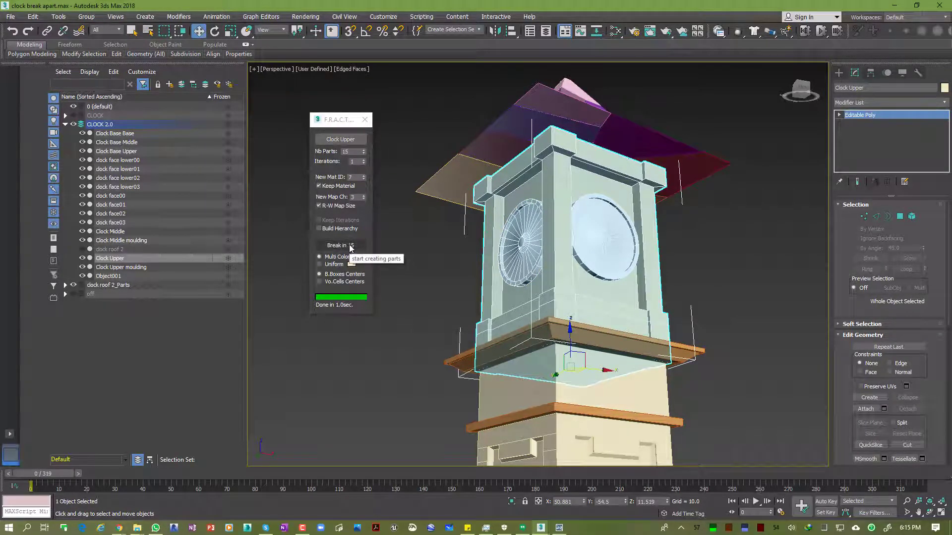
{"action": "left_click", "coordinate": [349, 247]}
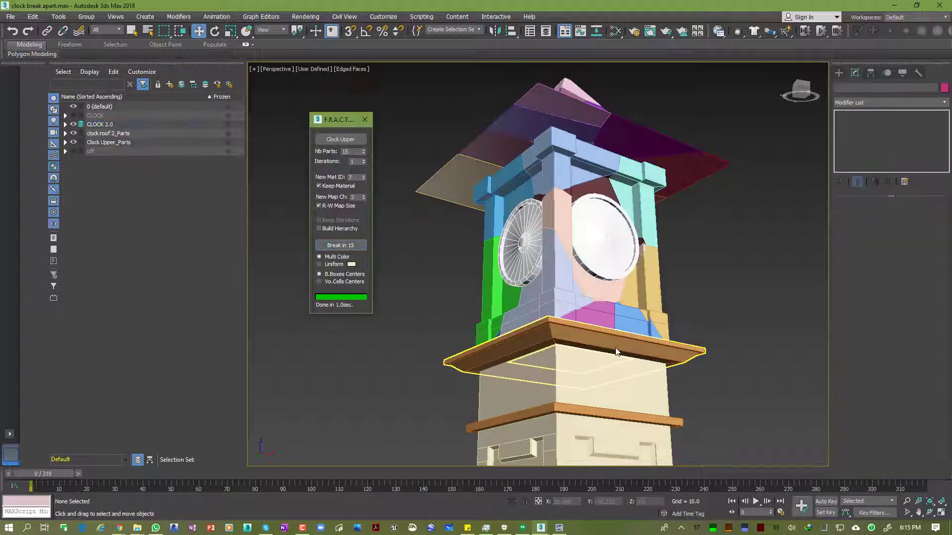
Step: Pick the upper moulding below the white clock faces for fracturing into 15 parts
{"action": "middle_click_drag", "start_coordinate": [436, 317], "coordinate": [465, 218]}
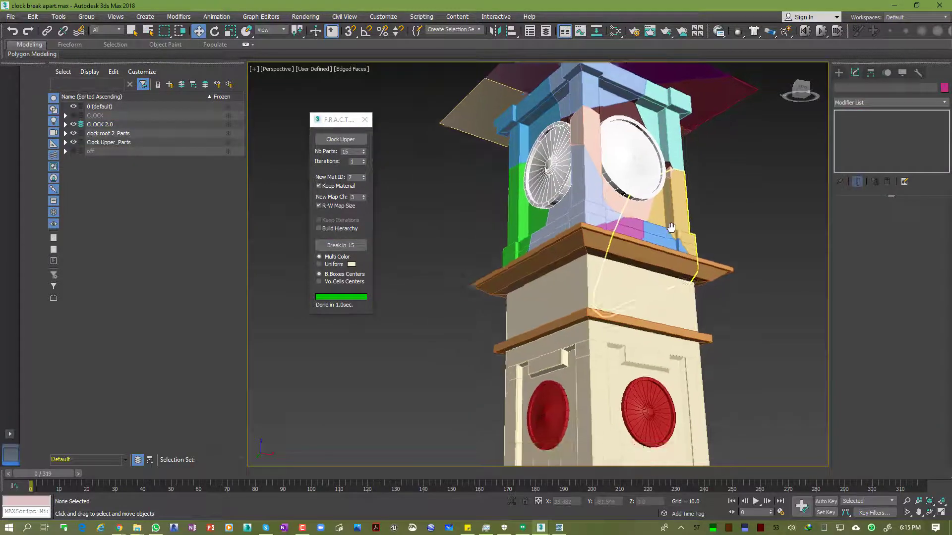
{"action": "left_click", "coordinate": [340, 139]}
{"action": "left_click", "coordinate": [546, 262]}
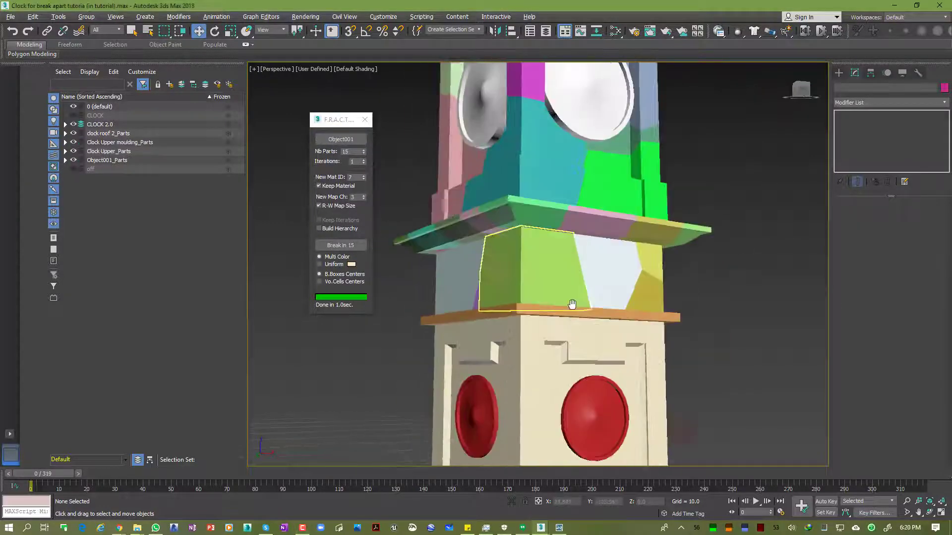
Step: Break the Clock Middle moulding into 15 parts and continue fracturing with the Clock Middle section below it
{"action": "left_click", "coordinate": [337, 142]}
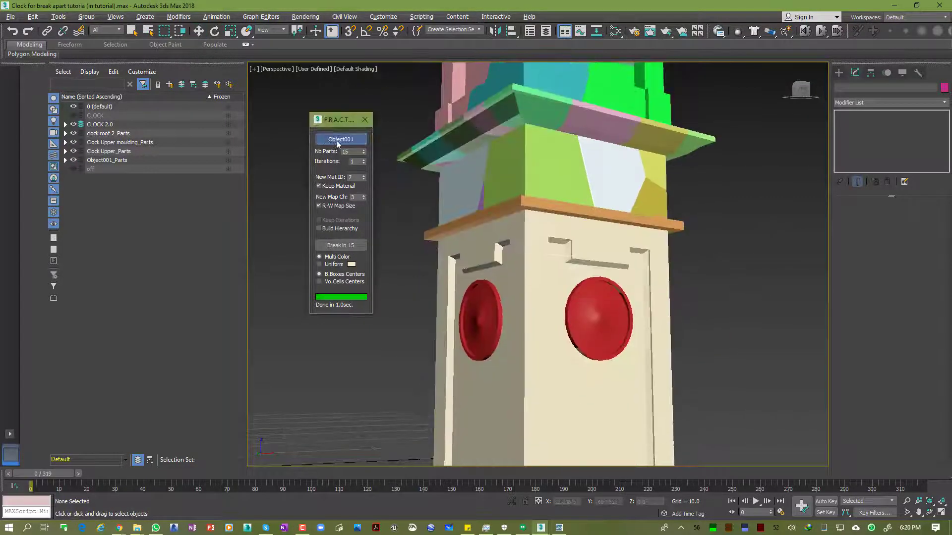
{"action": "left_click", "coordinate": [476, 220]}
{"action": "left_click", "coordinate": [322, 245]}
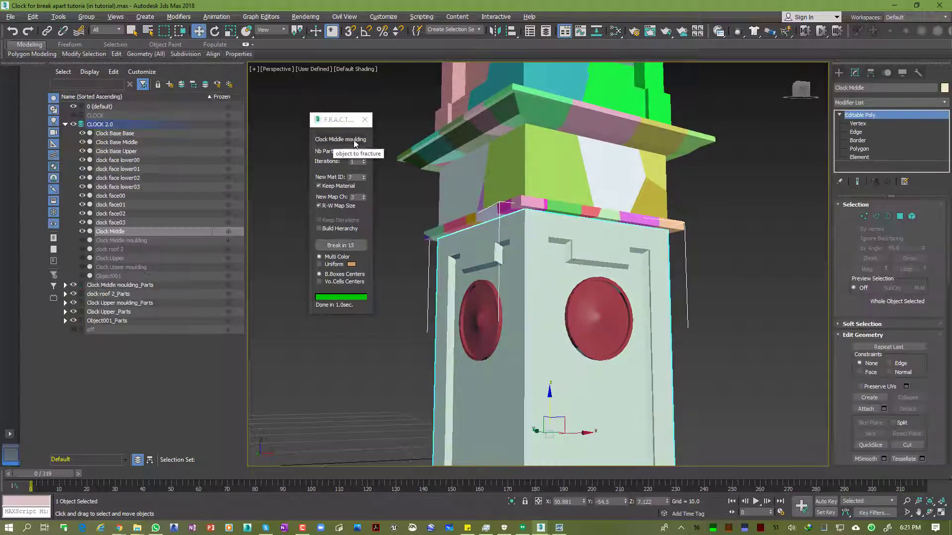
{"action": "left_click", "coordinate": [355, 144]}
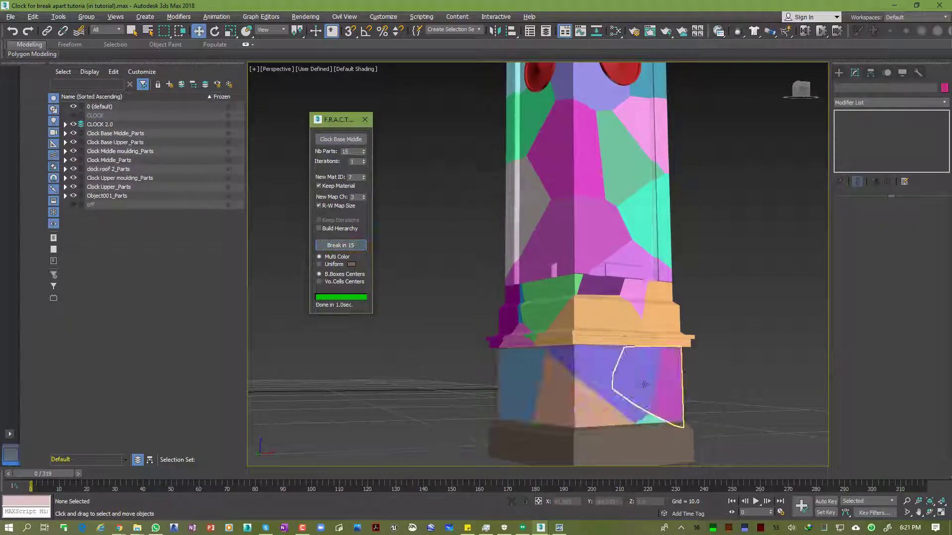
Step: Pick the white clock face00 as the object to fracture and select clock face03 on the adjacent side
{"action": "middle_click_drag", "start_coordinate": [674, 198], "coordinate": [656, 266]}
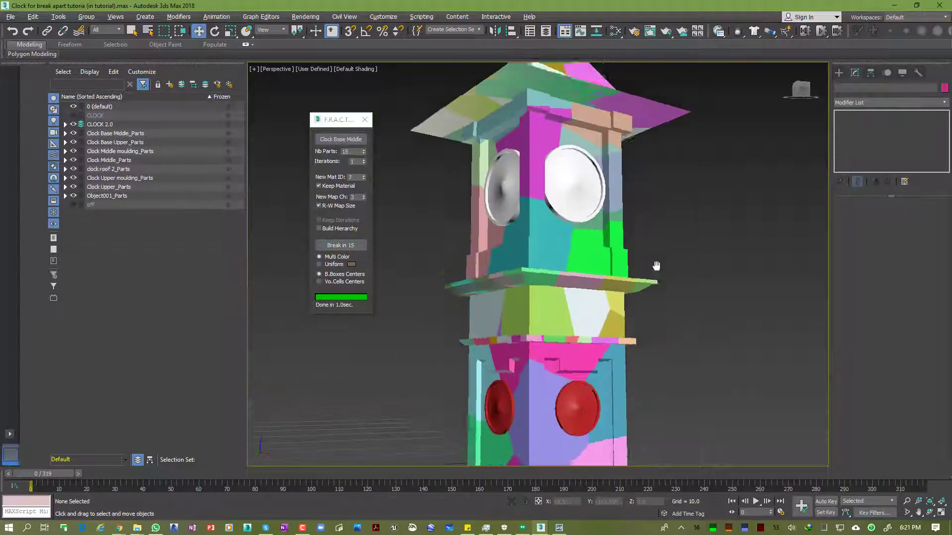
{"action": "scroll", "coordinate": [516, 244], "scroll_direction": "up", "scroll_amount": 3}
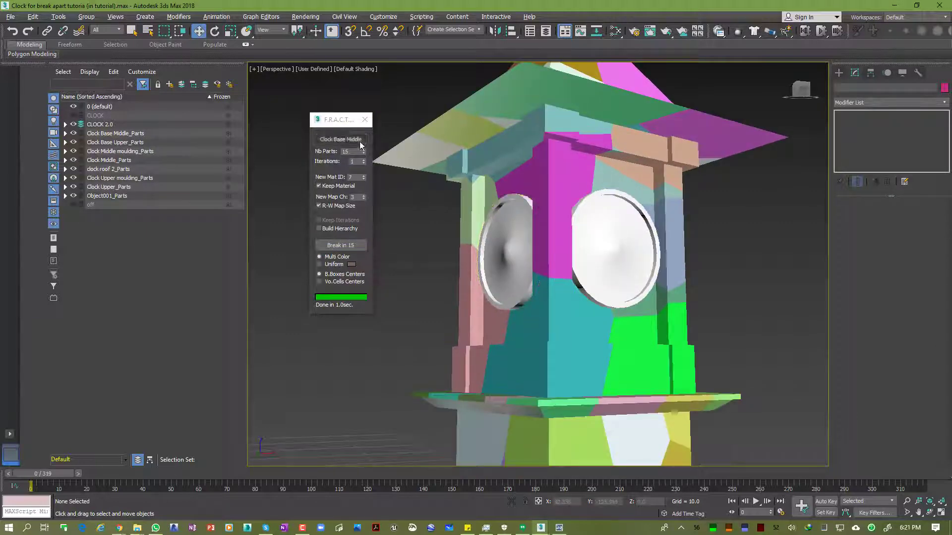
{"action": "left_click", "coordinate": [331, 140]}
{"action": "left_click", "coordinate": [492, 250]}
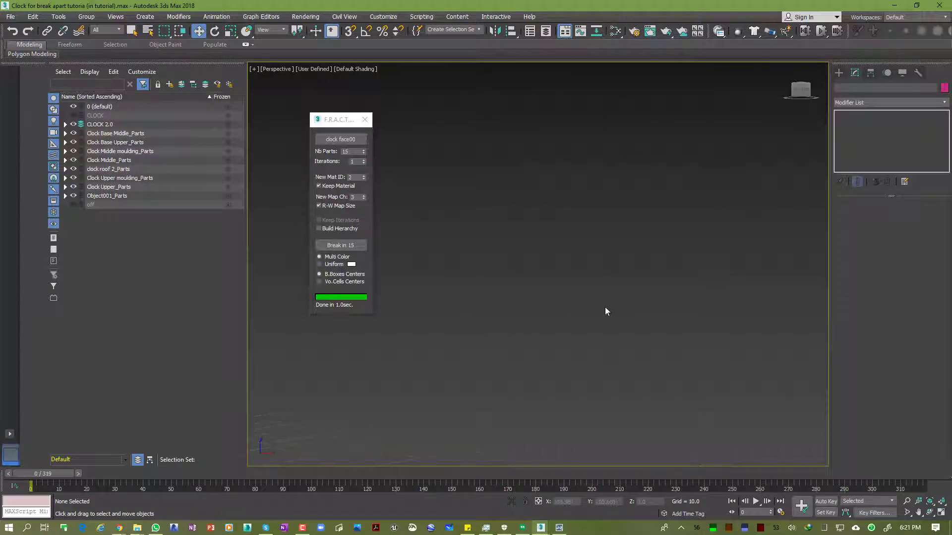
{"action": "left_click", "coordinate": [595, 254]}
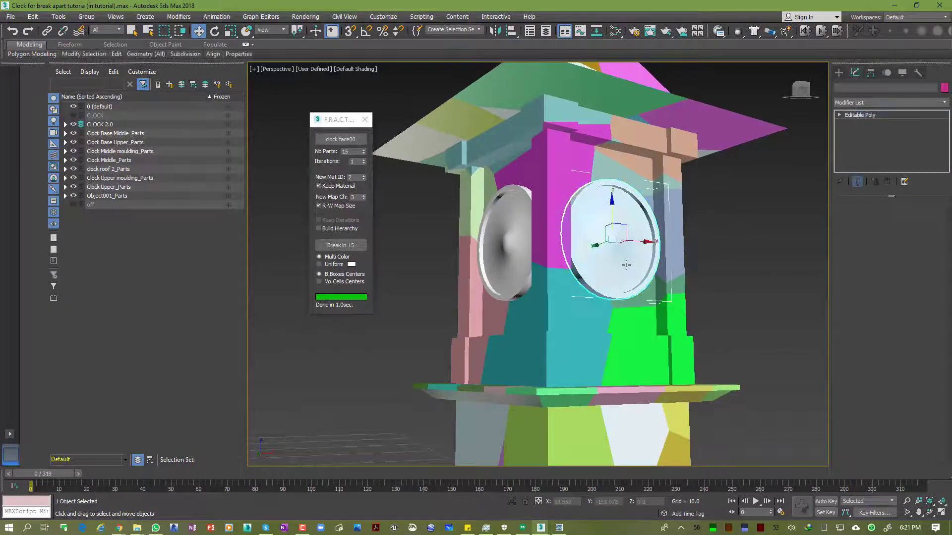
Step: Select the pink fragment Clock Middle_Part_12 above the red lower clock faces
{"action": "middle_click_drag", "start_coordinate": [663, 272], "coordinate": [663, 195], "text": "alt"}
{"action": "scroll", "coordinate": [673, 128], "scroll_direction": "down", "scroll_amount": 4}
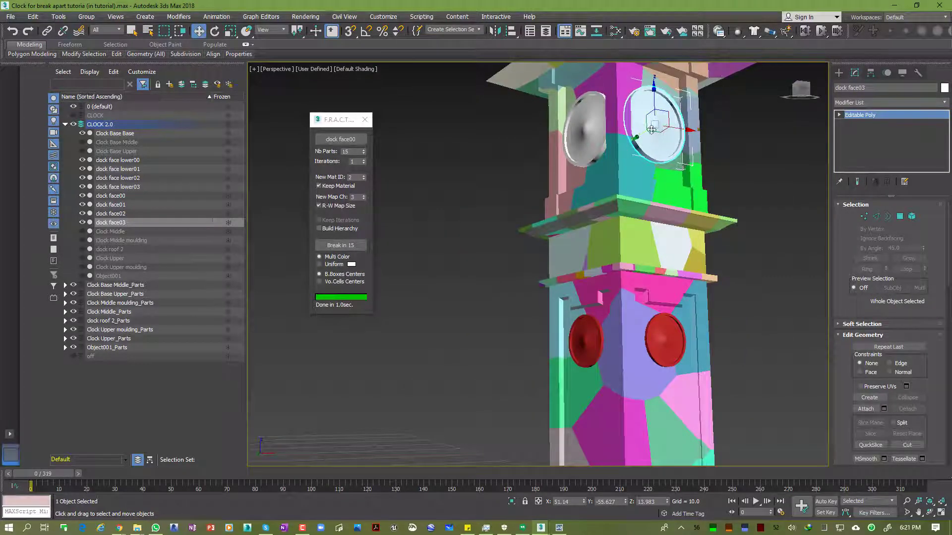
{"action": "scroll", "coordinate": [664, 342], "scroll_direction": "down", "scroll_amount": 5}
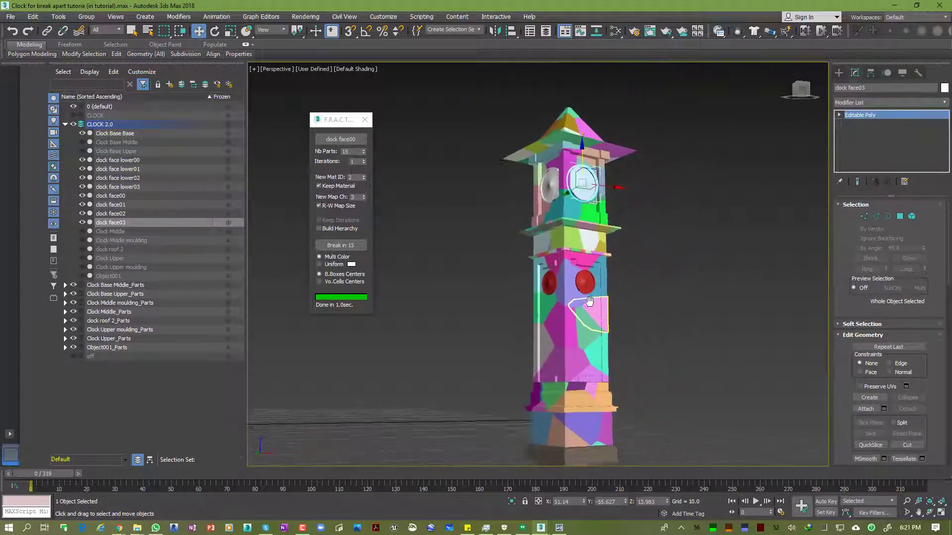
{"action": "middle_click_drag", "start_coordinate": [589, 301], "coordinate": [587, 284]}
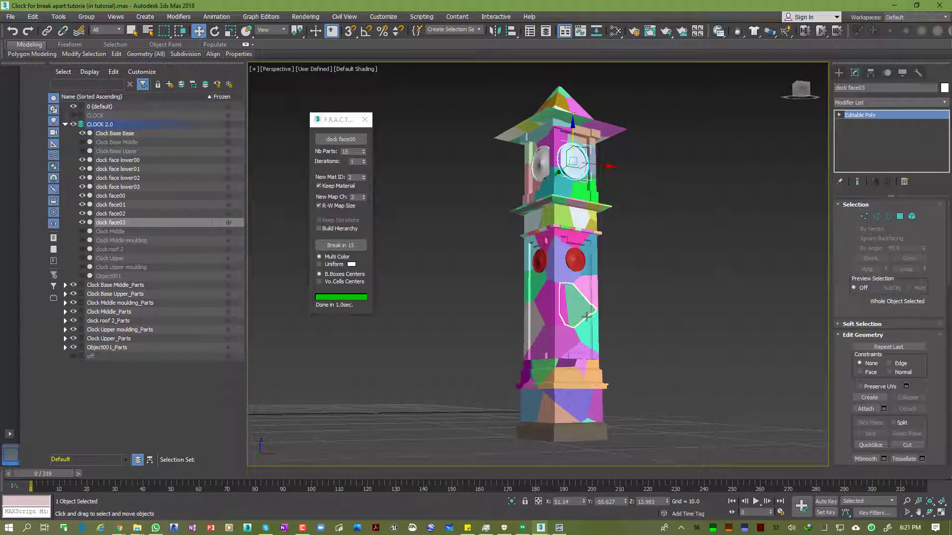
{"action": "scroll", "coordinate": [560, 241], "scroll_direction": "up", "scroll_amount": 2}
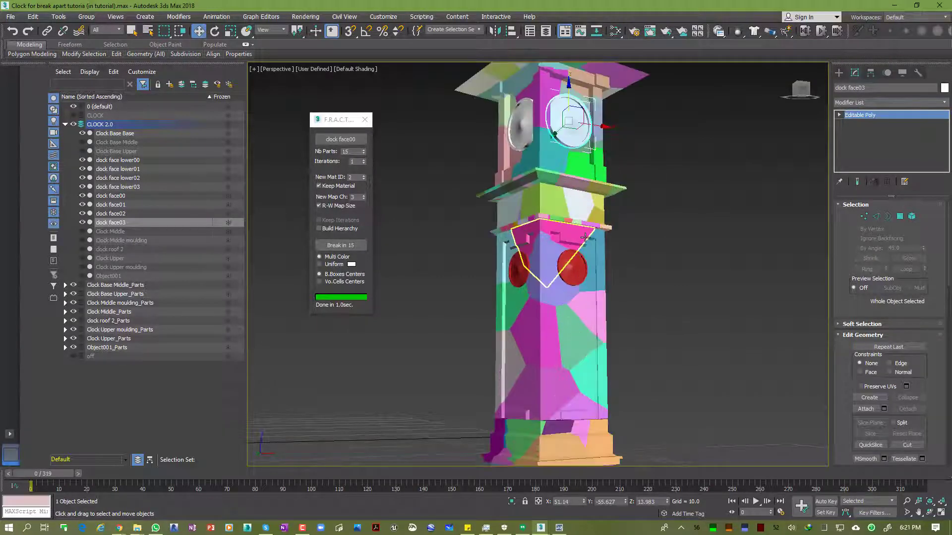
{"action": "scroll", "coordinate": [559, 239], "scroll_direction": "up", "scroll_amount": 2}
{"action": "left_click", "coordinate": [569, 238]}
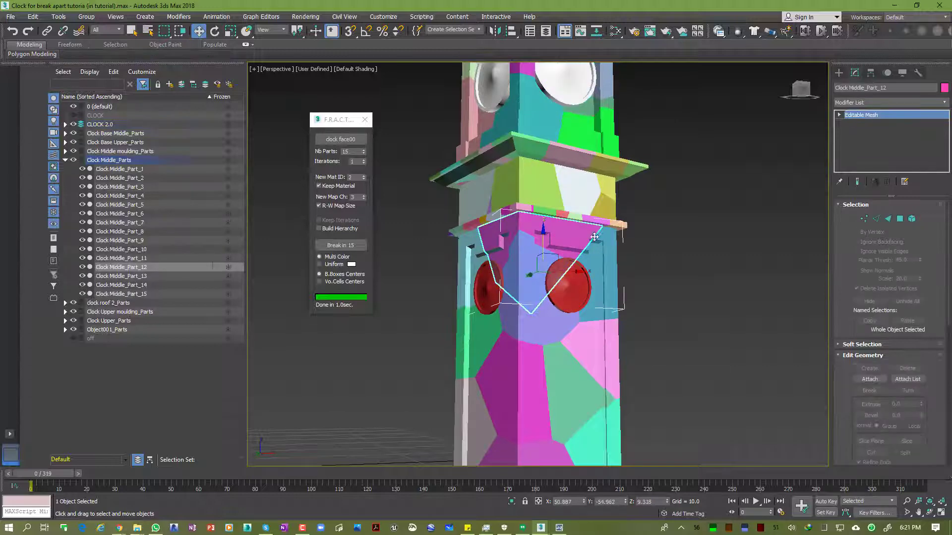
Step: Select all fragments of the middle section, from Clock Middle_Part_1 to Clock Middle_Part_15
{"action": "scroll", "coordinate": [606, 265], "scroll_direction": "down", "scroll_amount": 4}
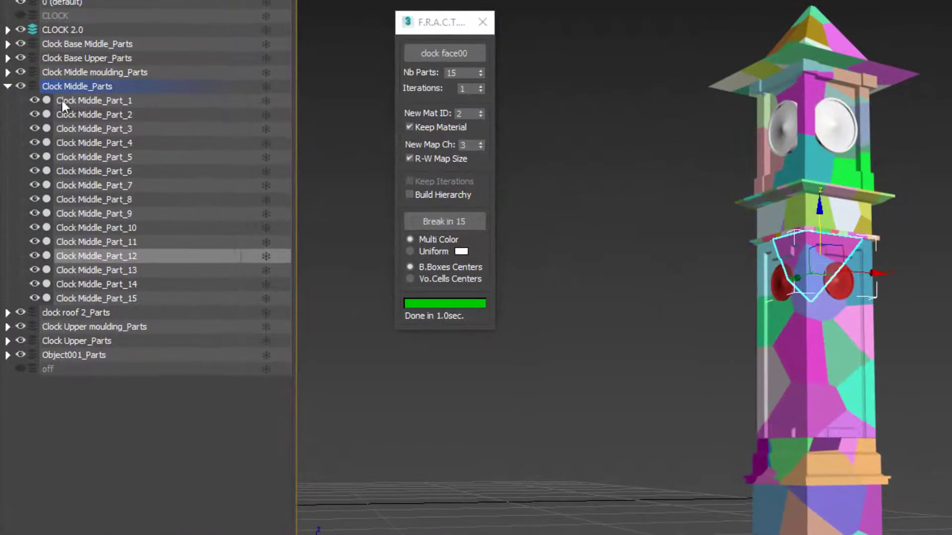
{"action": "left_click", "coordinate": [106, 168]}
{"action": "left_click", "coordinate": [84, 298], "text": "shift"}
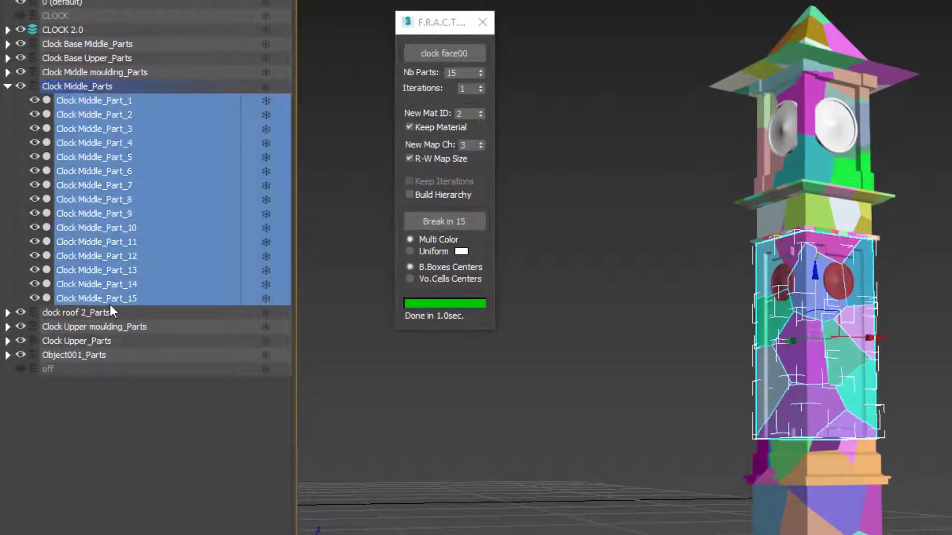
{"action": "scroll", "coordinate": [813, 322], "scroll_direction": "up", "scroll_amount": 2}
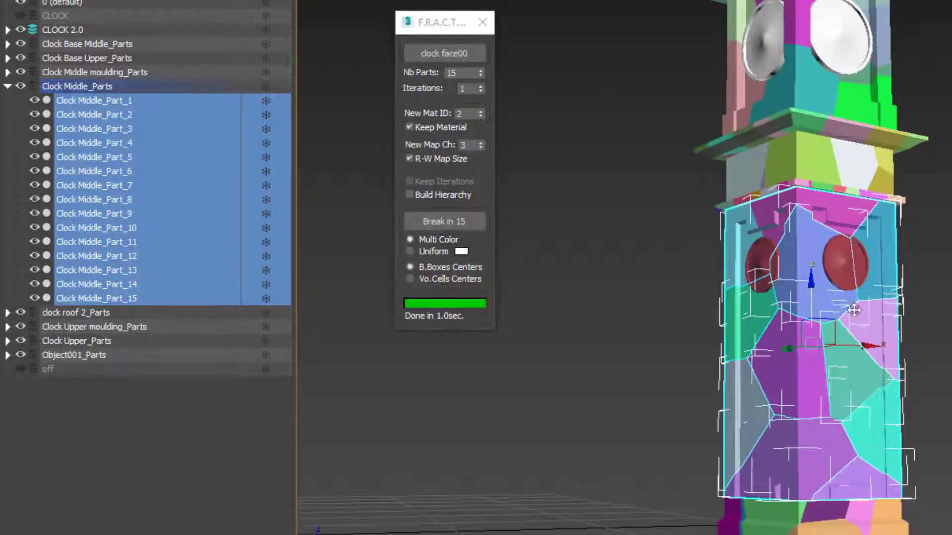
{"action": "middle_click_drag", "start_coordinate": [827, 357], "coordinate": [780, 314]}
{"action": "middle_click_drag", "start_coordinate": [815, 374], "coordinate": [818, 372], "text": "alt"}
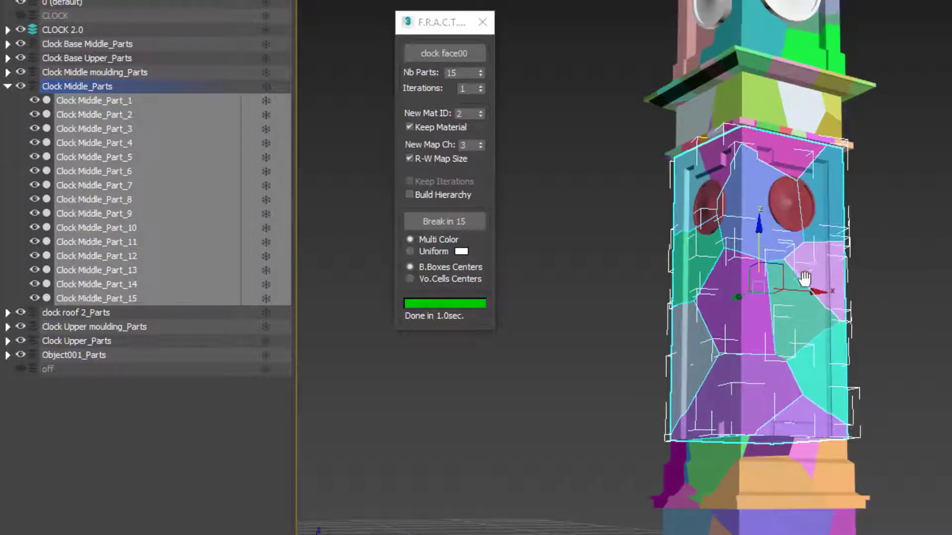
{"action": "middle_click_drag", "start_coordinate": [807, 277], "coordinate": [808, 284], "text": "alt"}
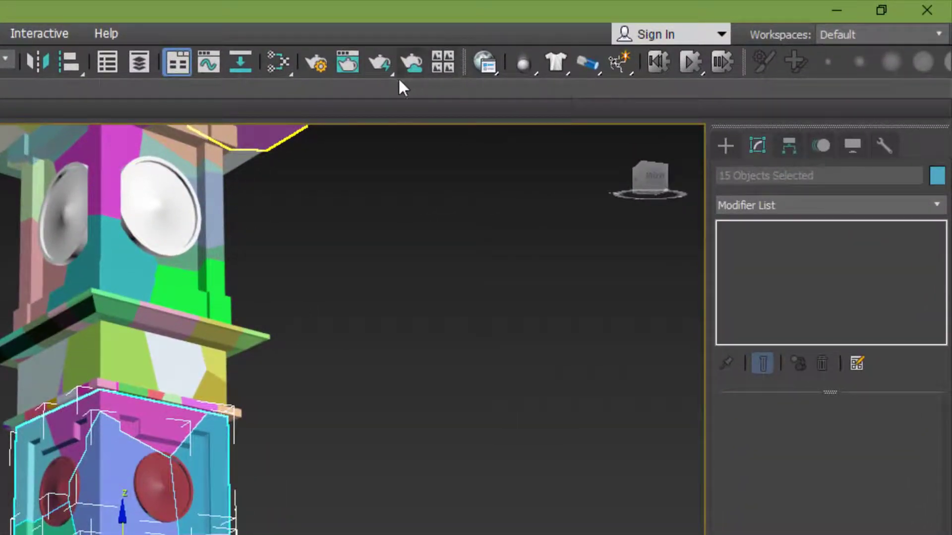
Step: Open the Slate Material Editor and collapse all the groups in its material and map browser
{"action": "left_click", "coordinate": [275, 65]}
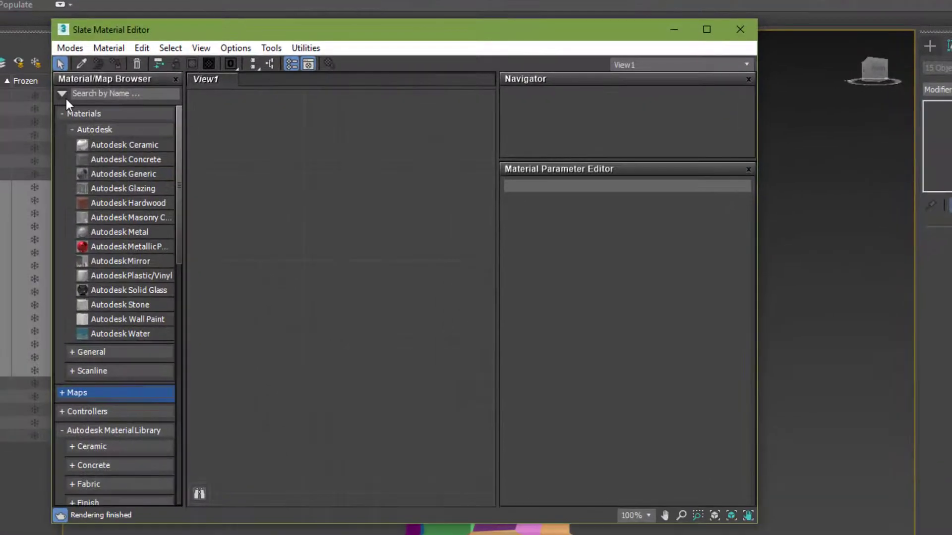
{"action": "left_click_drag", "start_coordinate": [371, 36], "coordinate": [488, 58]}
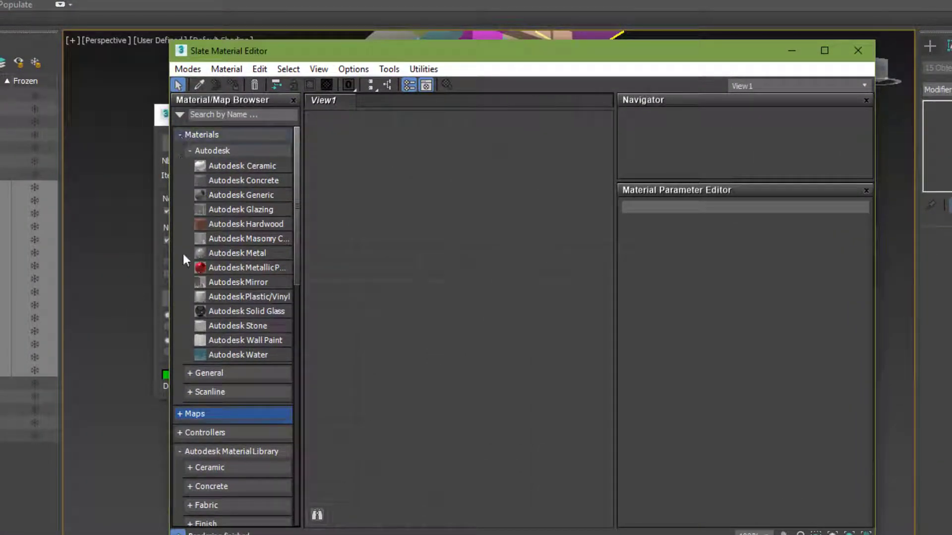
{"action": "double_click", "coordinate": [192, 151]}
{"action": "left_click", "coordinate": [180, 133]}
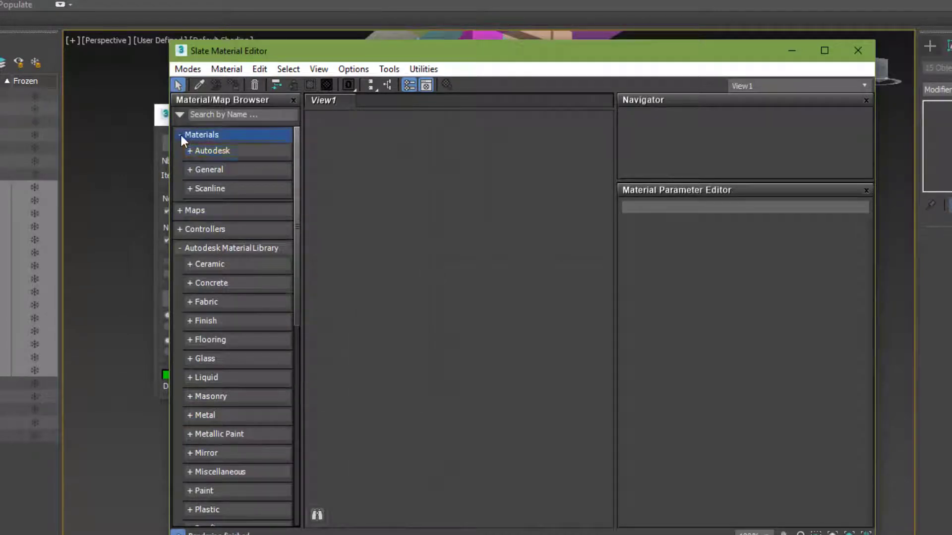
{"action": "left_click", "coordinate": [180, 134]}
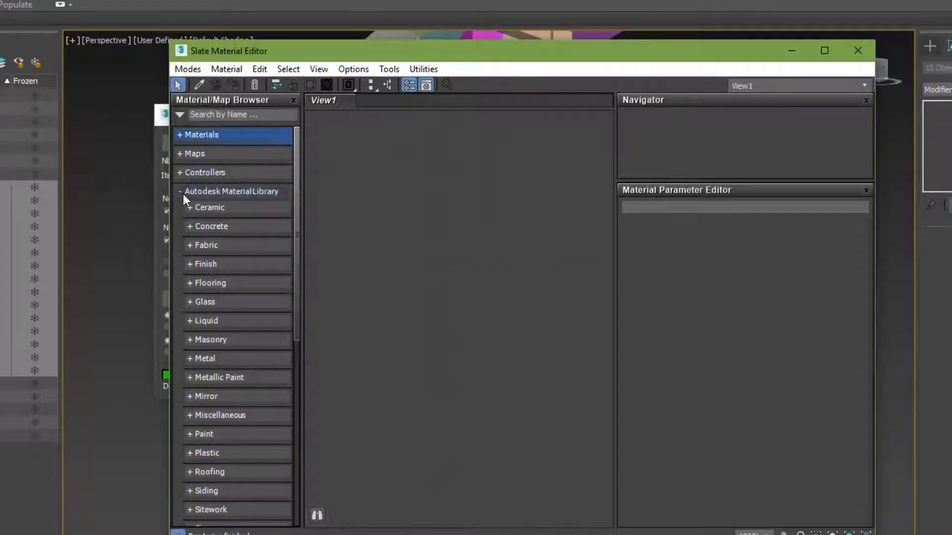
{"action": "left_click", "coordinate": [183, 193]}
{"action": "left_click", "coordinate": [192, 211]}
{"action": "left_click", "coordinate": [180, 229]}
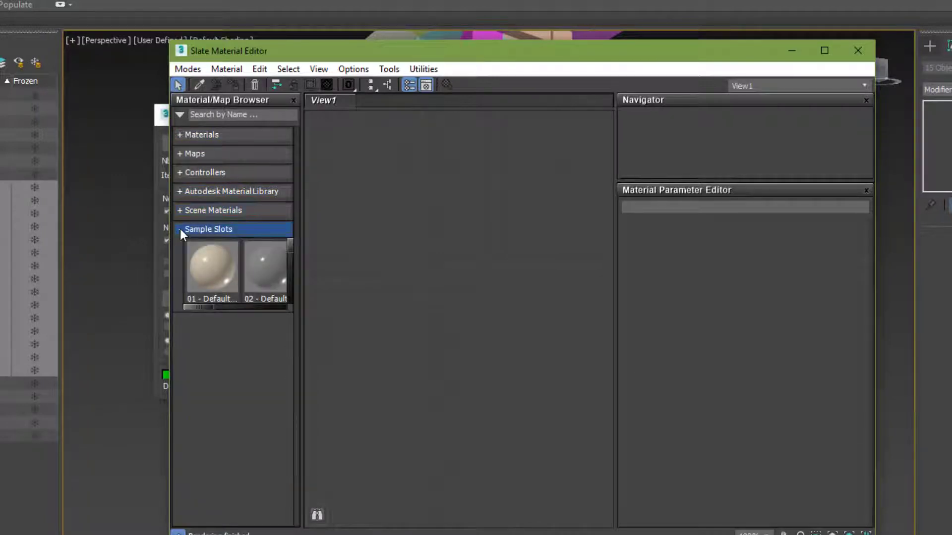
{"action": "left_click", "coordinate": [180, 229]}
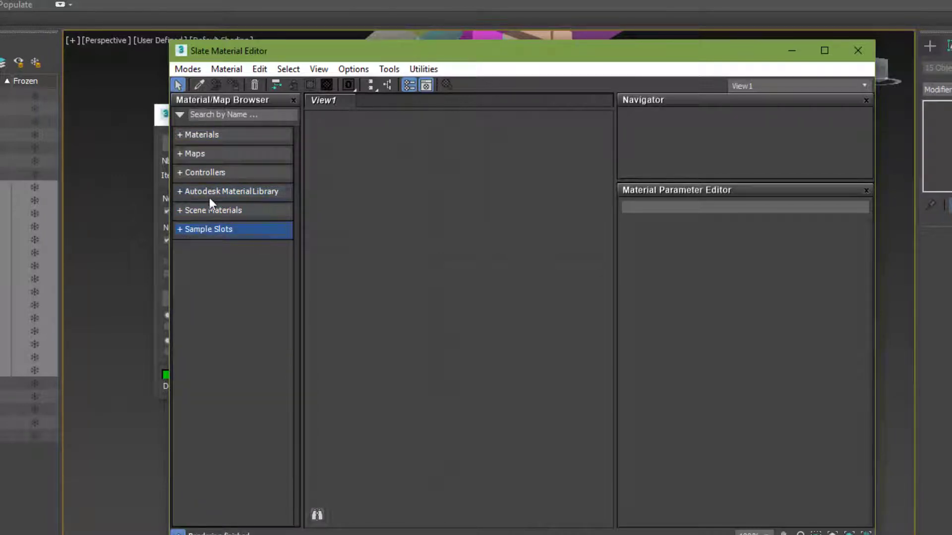
Step: Add the Blocks material from the Concrete category of the Autodesk Material Library to the material view
{"action": "left_click", "coordinate": [185, 193]}
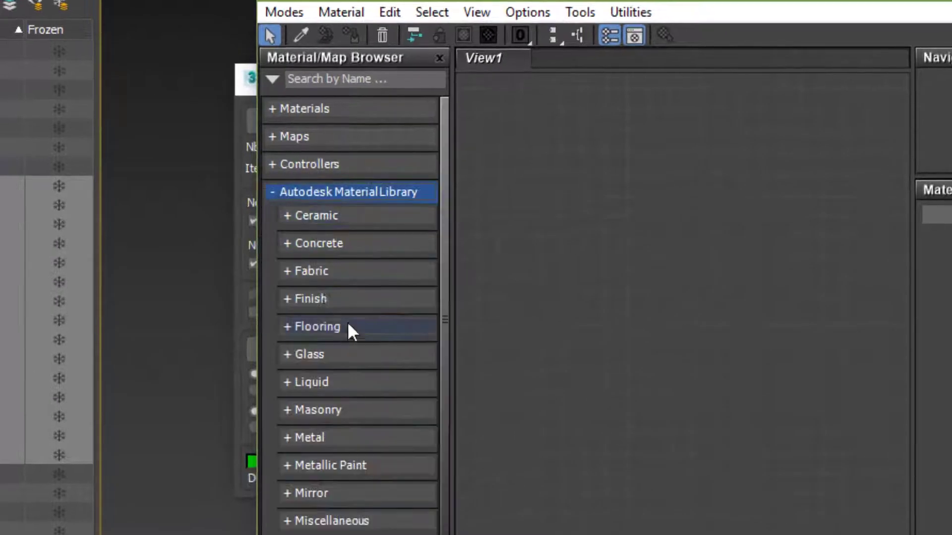
{"action": "left_click", "coordinate": [287, 243]}
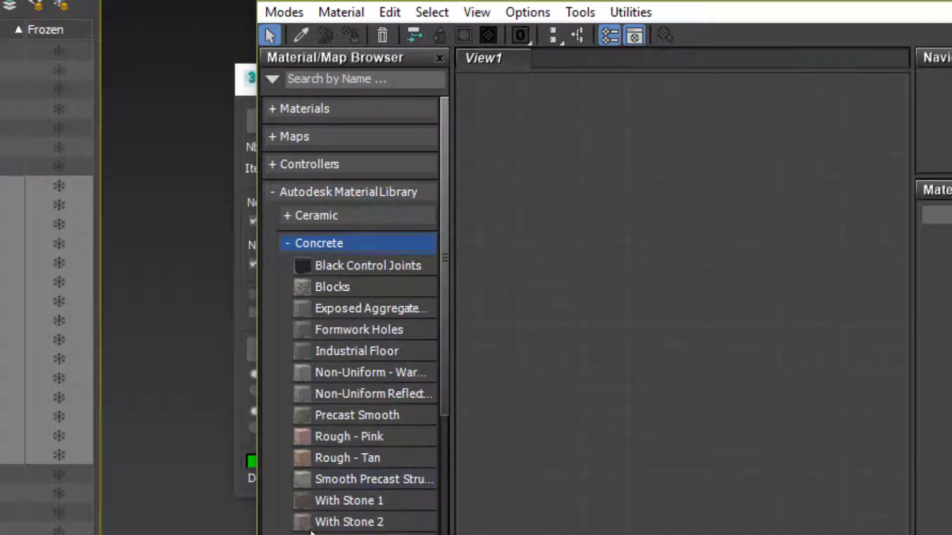
{"action": "left_click", "coordinate": [289, 241]}
{"action": "left_click", "coordinate": [291, 241]}
{"action": "left_click_drag", "start_coordinate": [565, 271], "coordinate": [566, 271]}
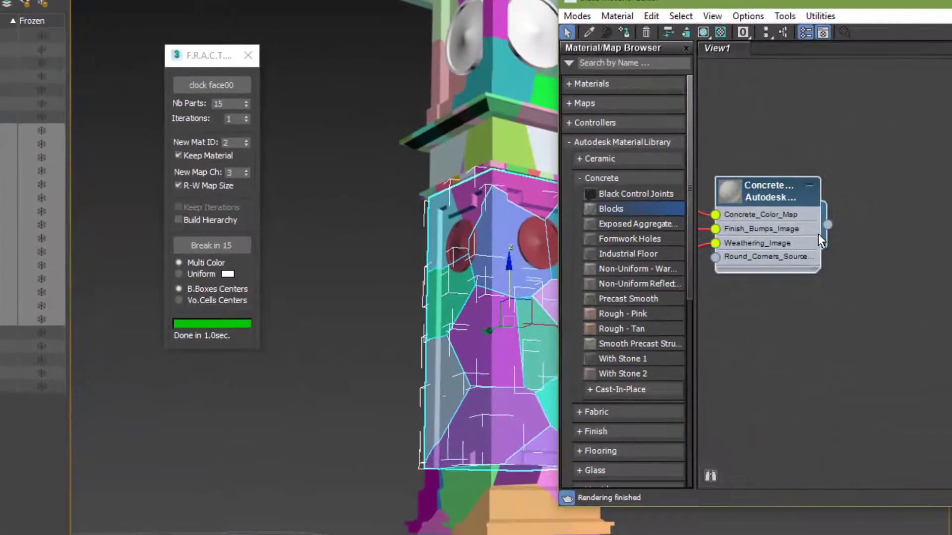
Step: Assign the concrete blocks material to all selected Clock Middle fragments and display it shaded in the viewport
{"action": "left_click_drag", "start_coordinate": [827, 225], "coordinate": [501, 334]}
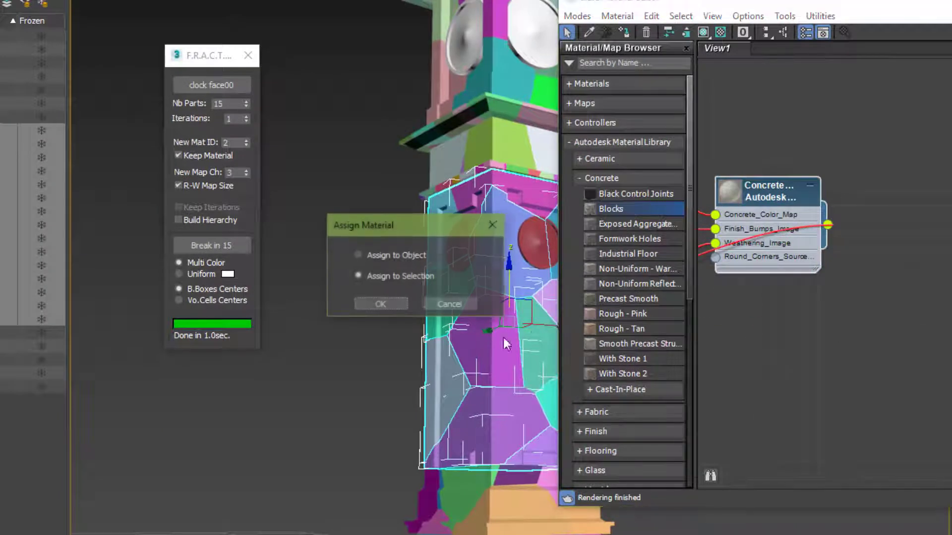
{"action": "left_click", "coordinate": [382, 306]}
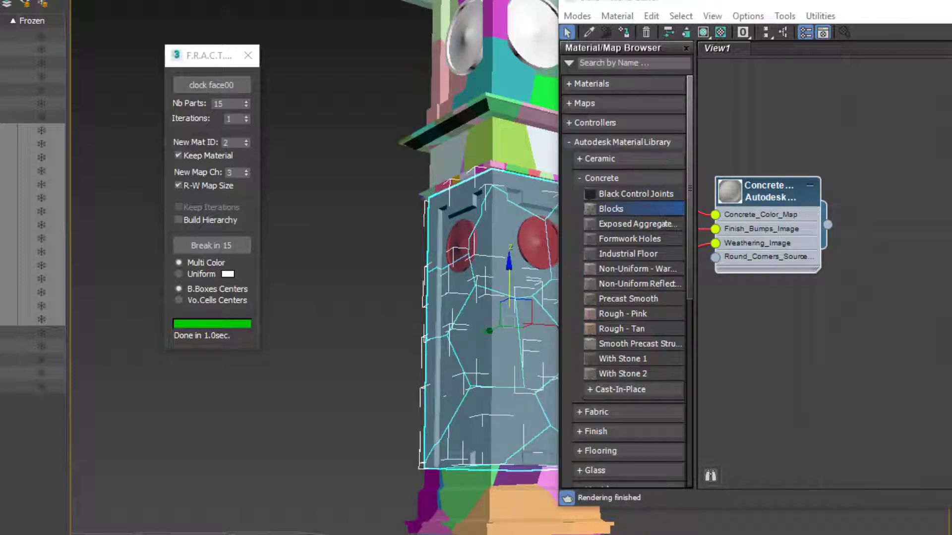
{"action": "left_click_drag", "start_coordinate": [734, 4], "coordinate": [724, 28]}
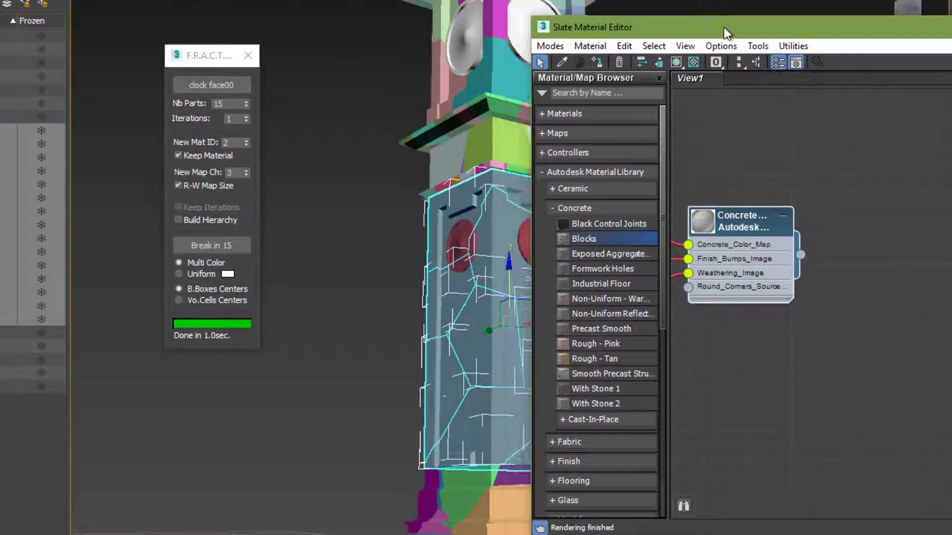
{"action": "left_click", "coordinate": [677, 65]}
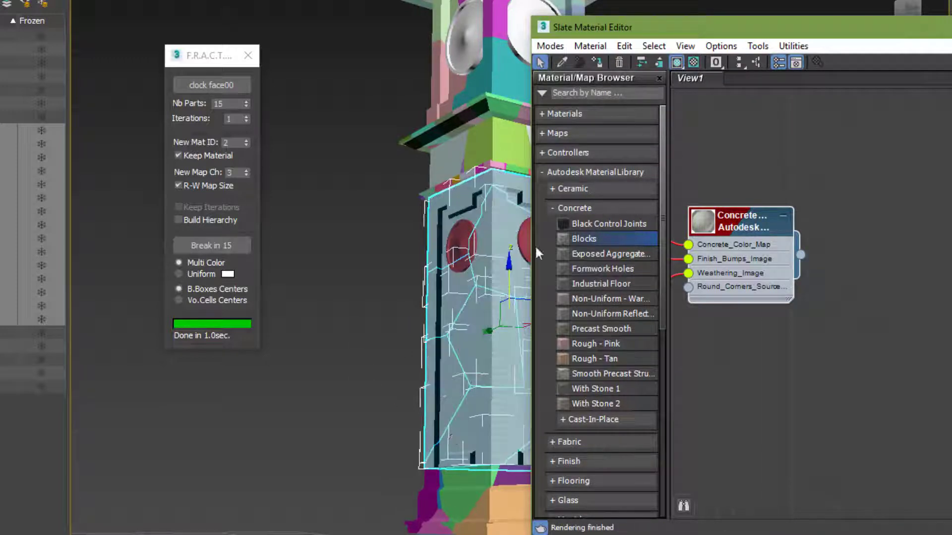
{"action": "left_click_drag", "start_coordinate": [902, 31], "coordinate": [802, 17]}
{"action": "left_click", "coordinate": [897, 9]}
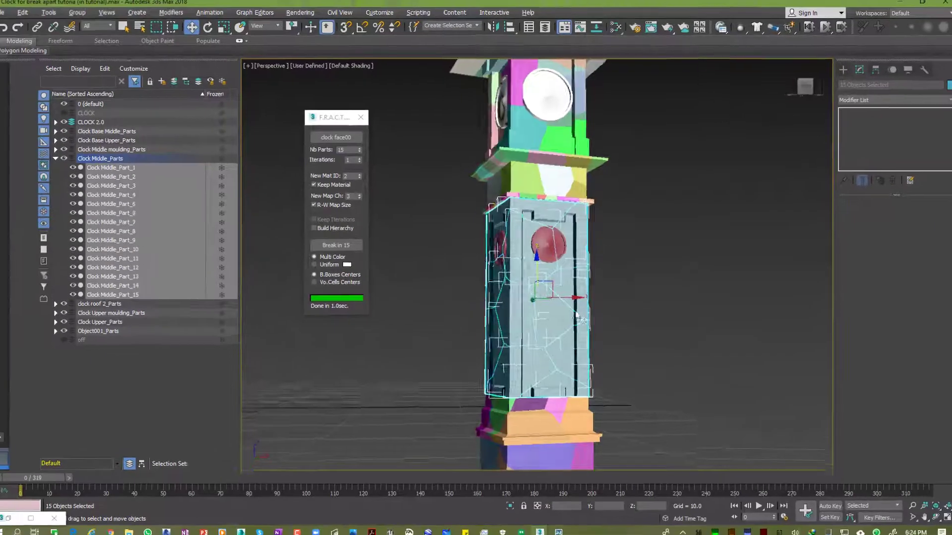
Step: Add a UVW Map modifier with Box mapping to the selected Clock Middle fragments
{"action": "scroll", "coordinate": [509, 301], "scroll_direction": "up", "scroll_amount": 5}
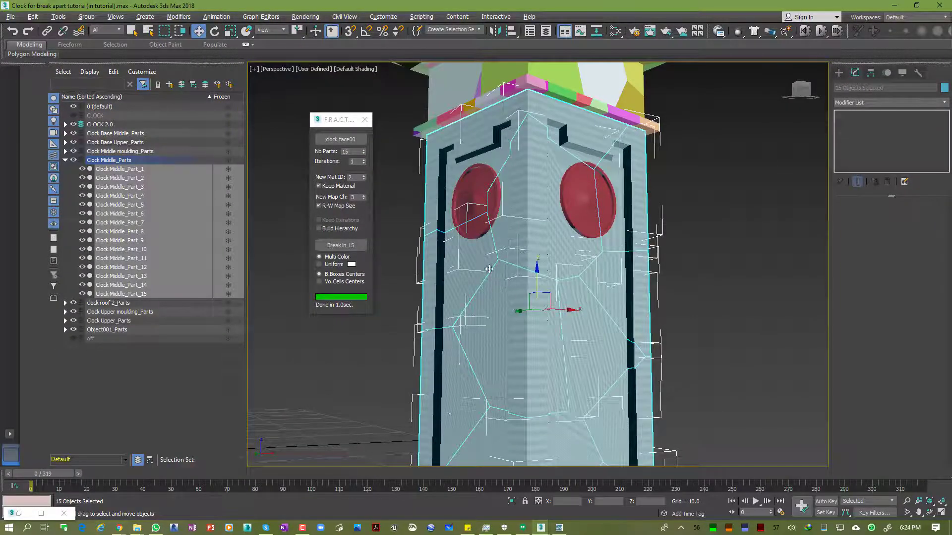
{"action": "mouse_move", "coordinate": [512, 284]}
{"action": "middle_mouse_down", "text": "alt"}
{"action": "mouse_move", "coordinate": [553, 291]}
{"action": "mouse_move", "coordinate": [510, 278]}
{"action": "middle_mouse_up", "text": "alt"}
{"action": "scroll", "coordinate": [534, 340], "scroll_direction": "down", "scroll_amount": 3}
{"action": "middle_click_drag", "start_coordinate": [528, 340], "coordinate": [516, 303]}
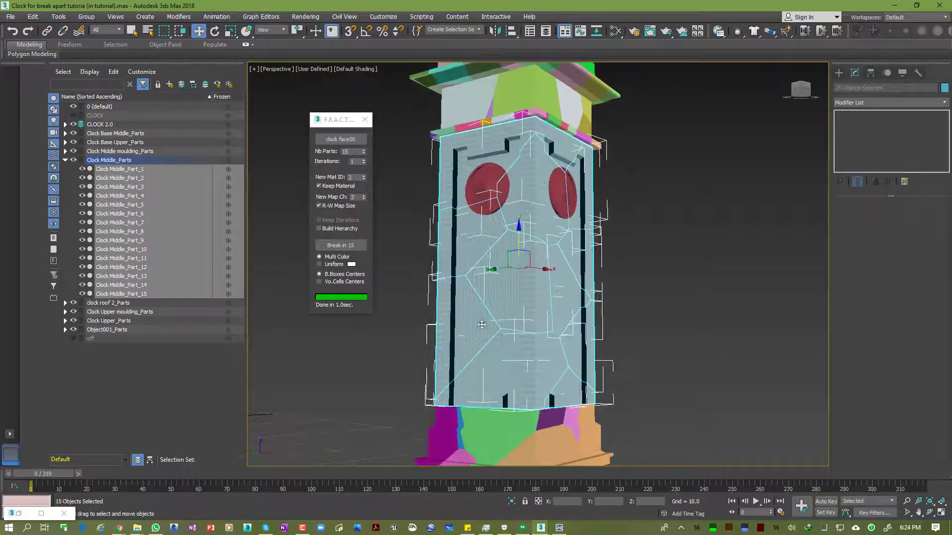
{"action": "left_click", "coordinate": [913, 104]}
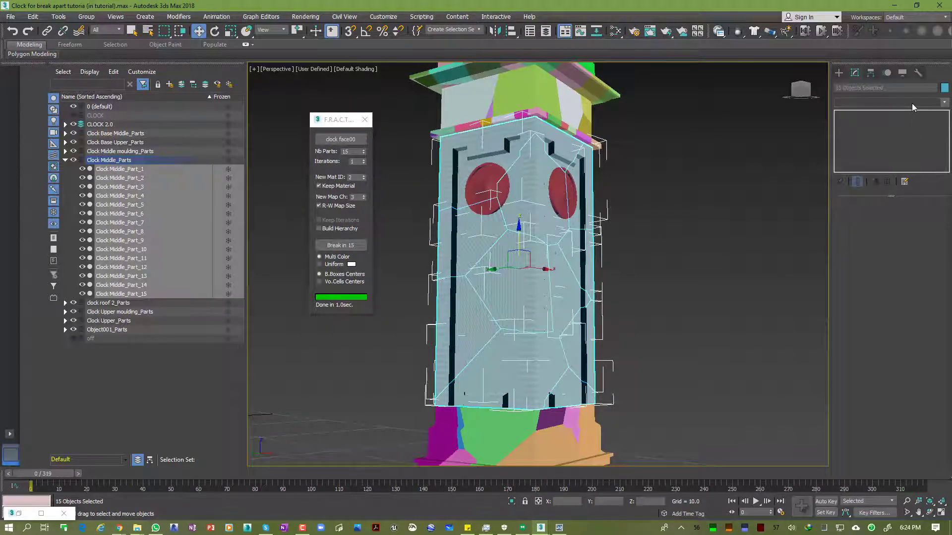
{"action": "left_click", "coordinate": [912, 105]}
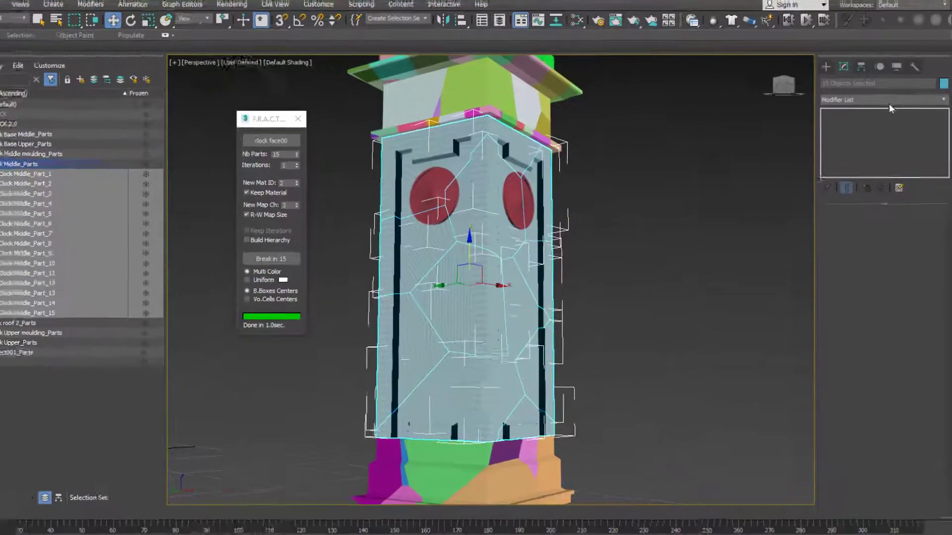
{"action": "left_click", "coordinate": [897, 102]}
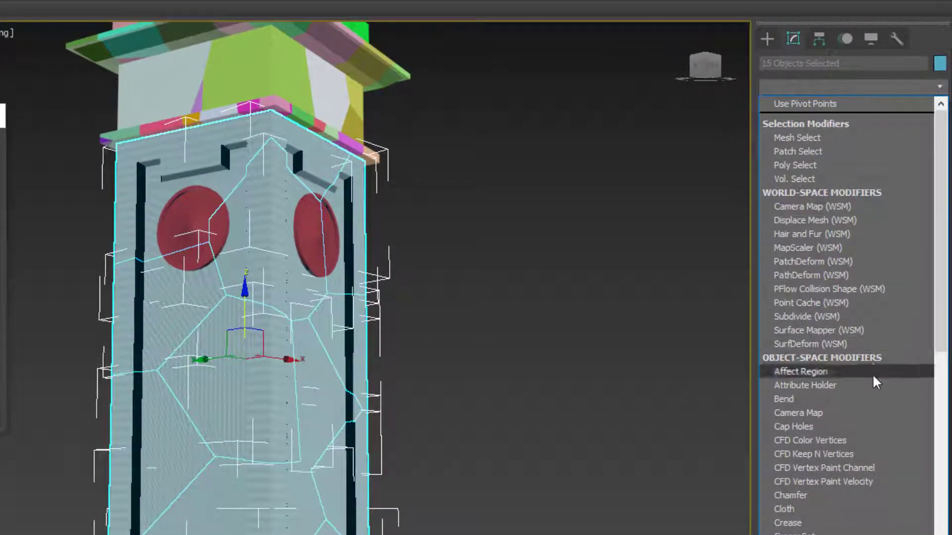
{"action": "left_click_drag", "start_coordinate": [941, 308], "coordinate": [941, 534]}
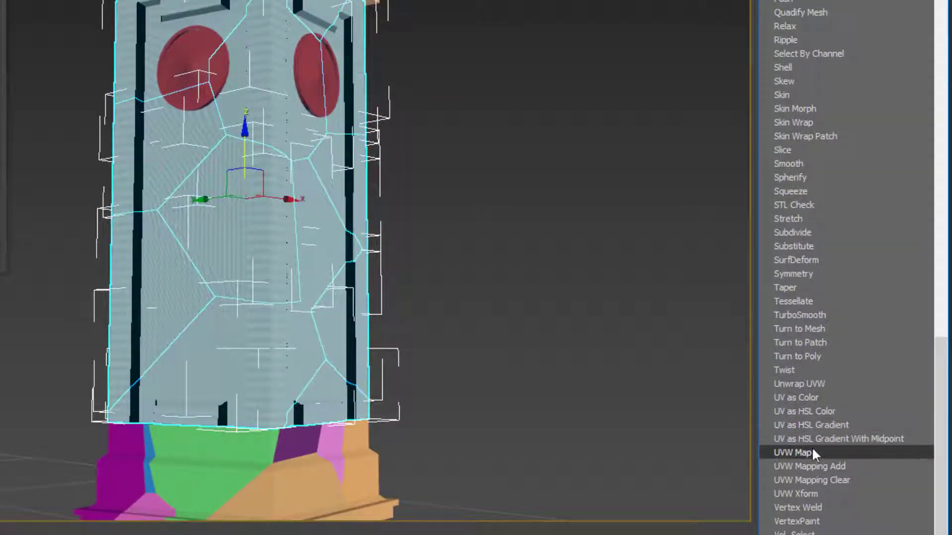
{"action": "left_click", "coordinate": [810, 452]}
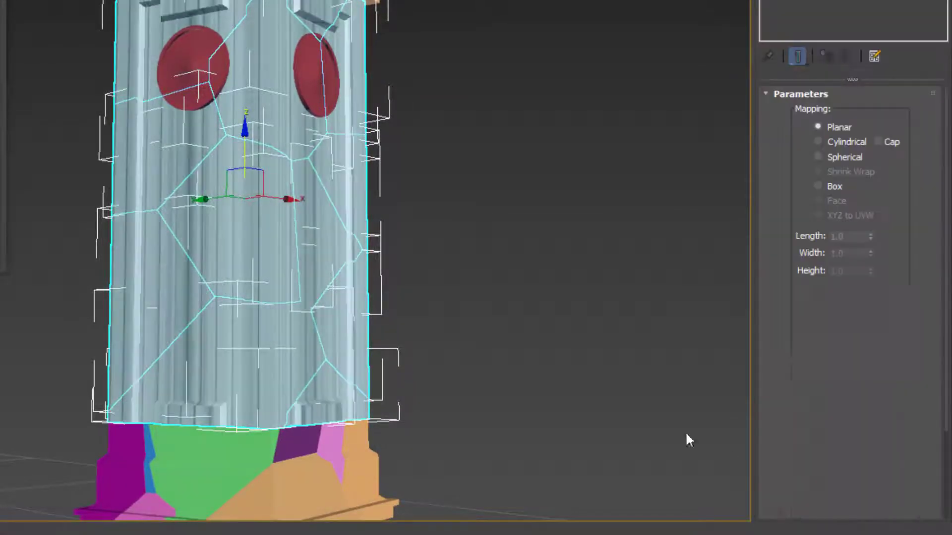
{"action": "left_click", "coordinate": [828, 185]}
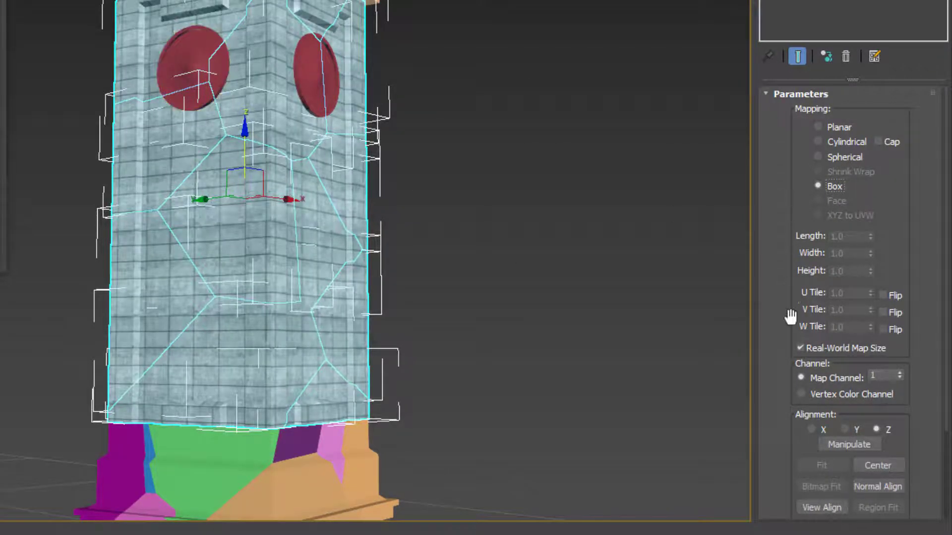
Step: Try the box mapping without real-world map size, at length and width 2.184 and height 1.391, and re-enable real-world map size
{"action": "left_click_drag", "start_coordinate": [896, 251], "coordinate": [894, 95]}
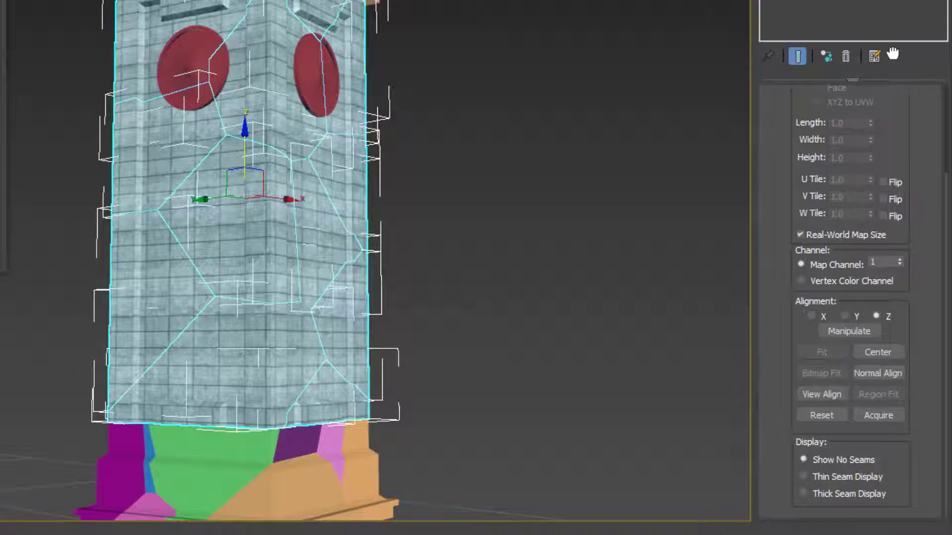
{"action": "left_click_drag", "start_coordinate": [892, 53], "coordinate": [877, 303]}
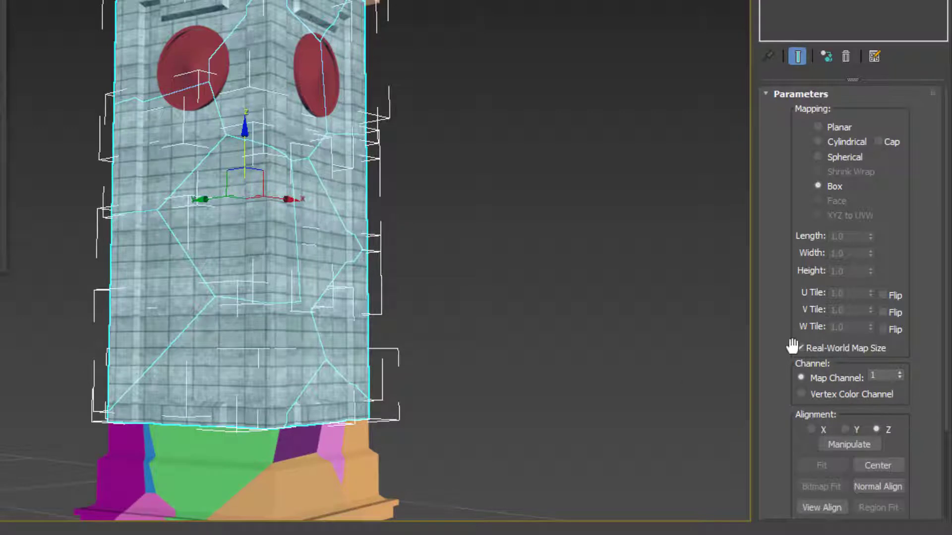
{"action": "left_click", "coordinate": [811, 348]}
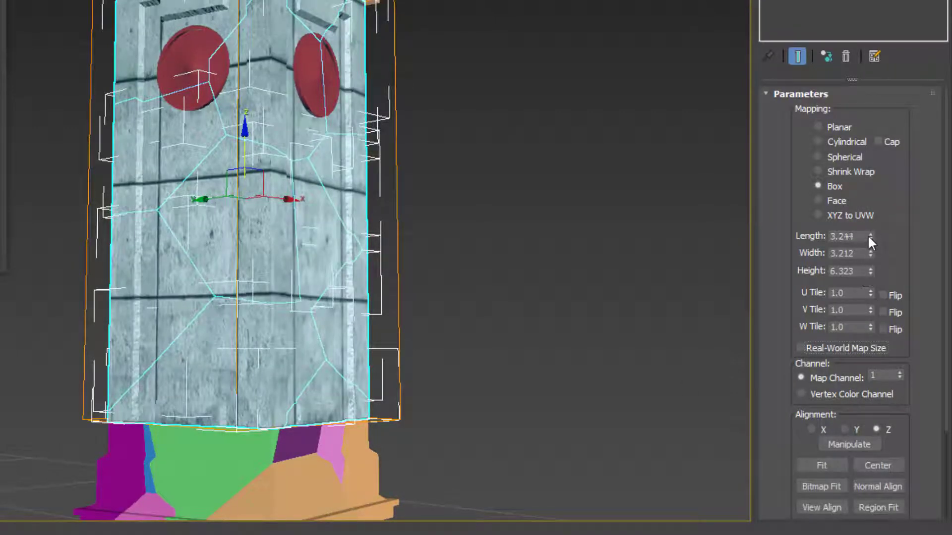
{"action": "left_click_drag", "start_coordinate": [867, 234], "coordinate": [870, 310]}
{"action": "left_click_drag", "start_coordinate": [869, 341], "coordinate": [863, 339]}
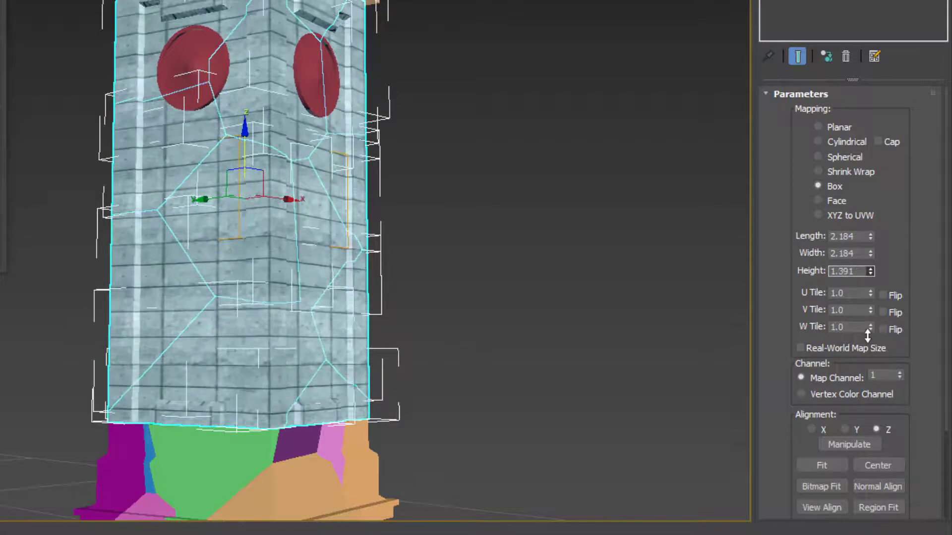
{"action": "left_click", "coordinate": [800, 348]}
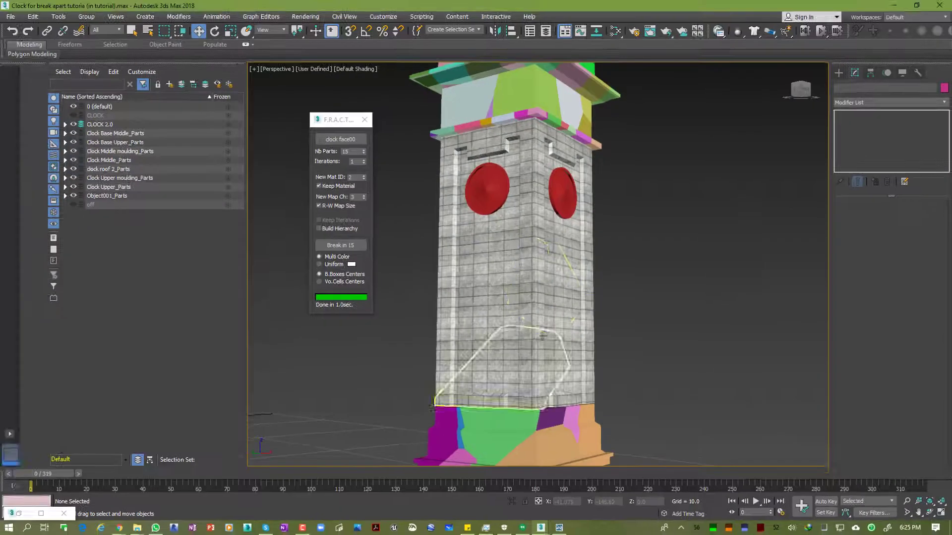
Step: Examine the concrete texture across the fractured middle section and on the tower as a whole
{"action": "middle_click_drag", "start_coordinate": [425, 309], "coordinate": [463, 241]}
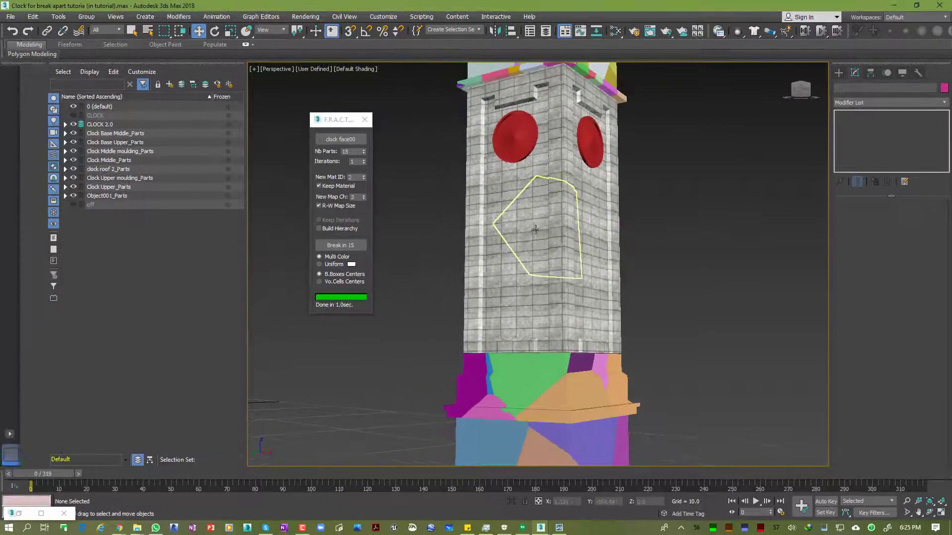
{"action": "middle_click_drag", "start_coordinate": [499, 383], "coordinate": [467, 436]}
{"action": "scroll", "coordinate": [478, 285], "scroll_direction": "down", "scroll_amount": 3}
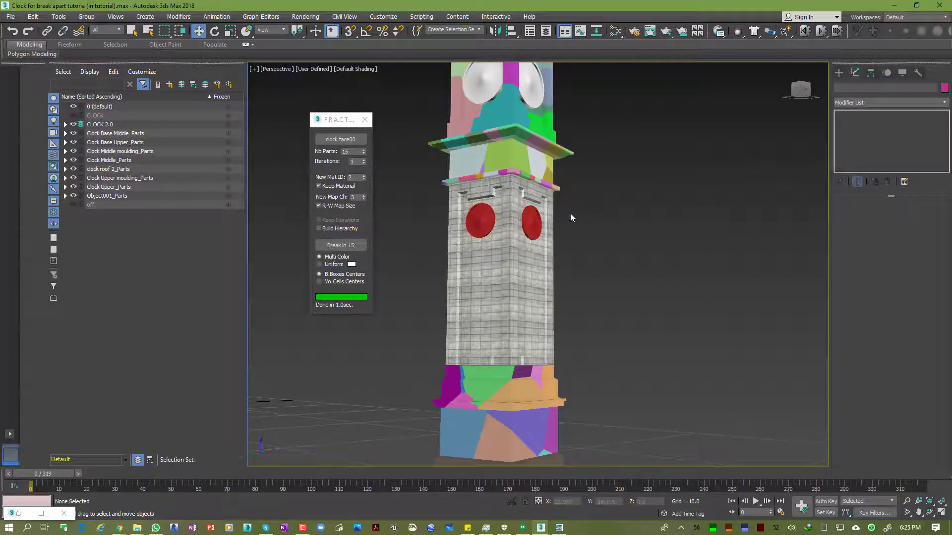
{"action": "scroll", "coordinate": [574, 198], "scroll_direction": "down", "scroll_amount": 4}
{"action": "middle_click_drag", "start_coordinate": [577, 182], "coordinate": [533, 231]}
{"action": "scroll", "coordinate": [498, 258], "scroll_direction": "up", "scroll_amount": 4}
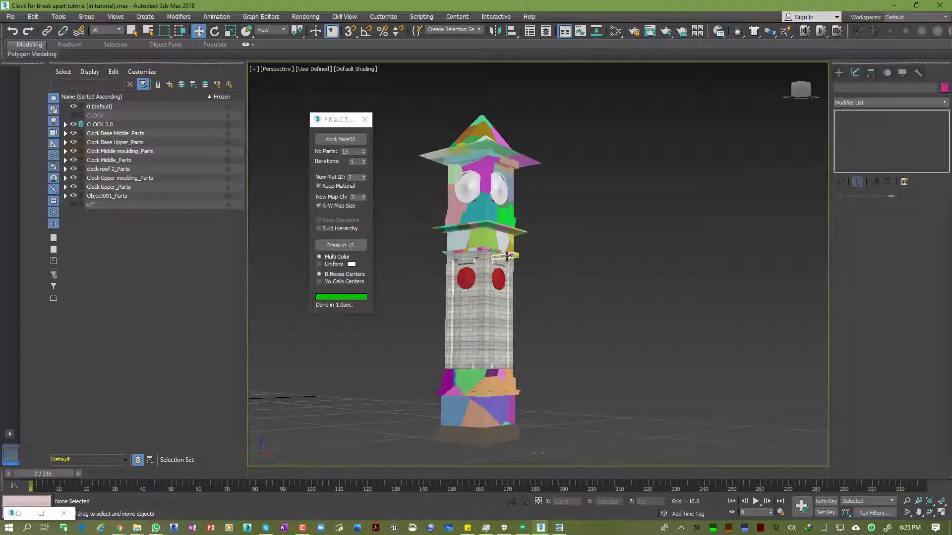
{"action": "middle_click_drag", "start_coordinate": [464, 103], "coordinate": [530, 165]}
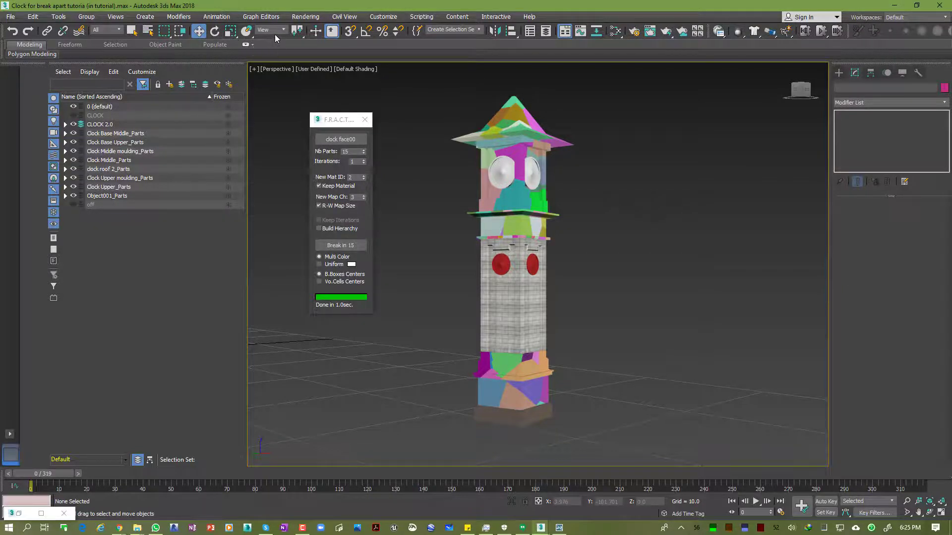
Step: Toggle the MassFX Toolbar off and back on, and undock it so it floats over the viewport
{"action": "right_click", "coordinate": [759, 14]}
{"action": "right_click", "coordinate": [644, 18]}
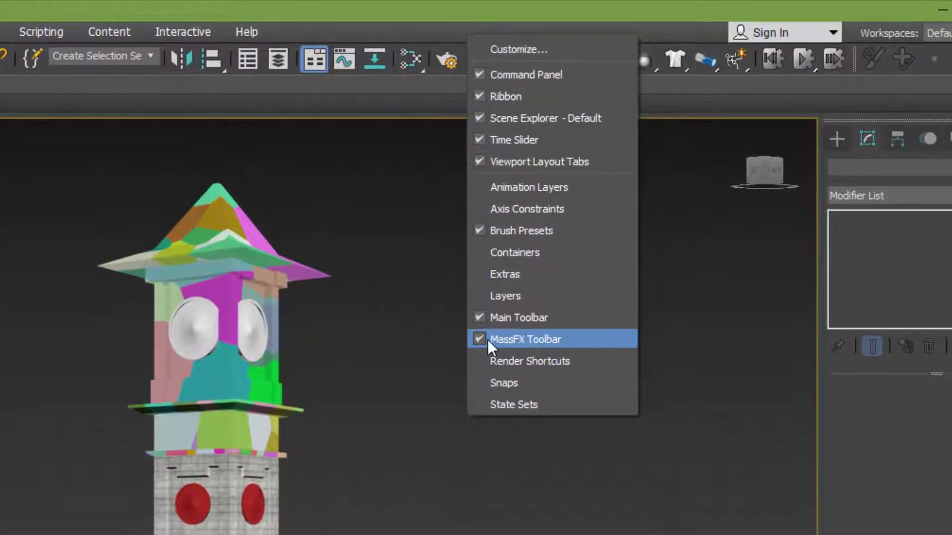
{"action": "left_click", "coordinate": [542, 341]}
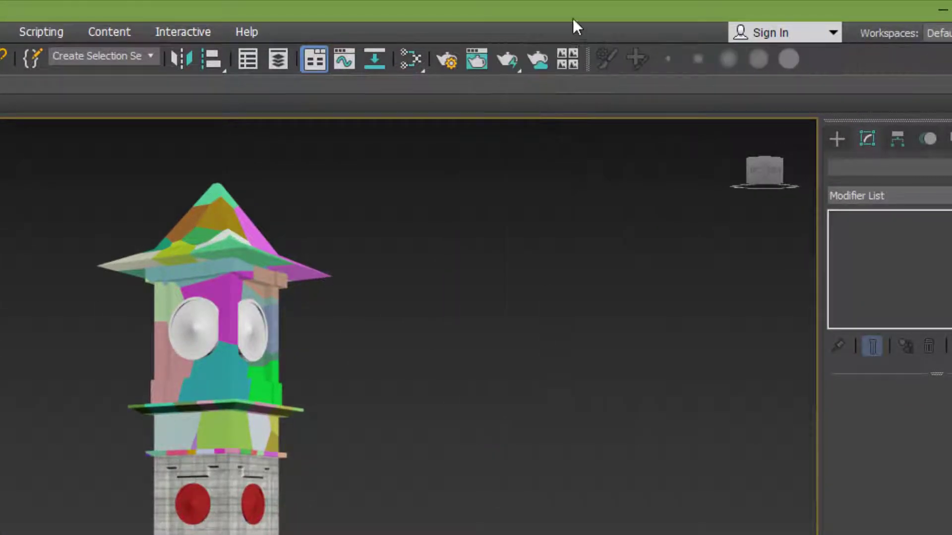
{"action": "right_click", "coordinate": [568, 35]}
{"action": "left_click", "coordinate": [608, 339]}
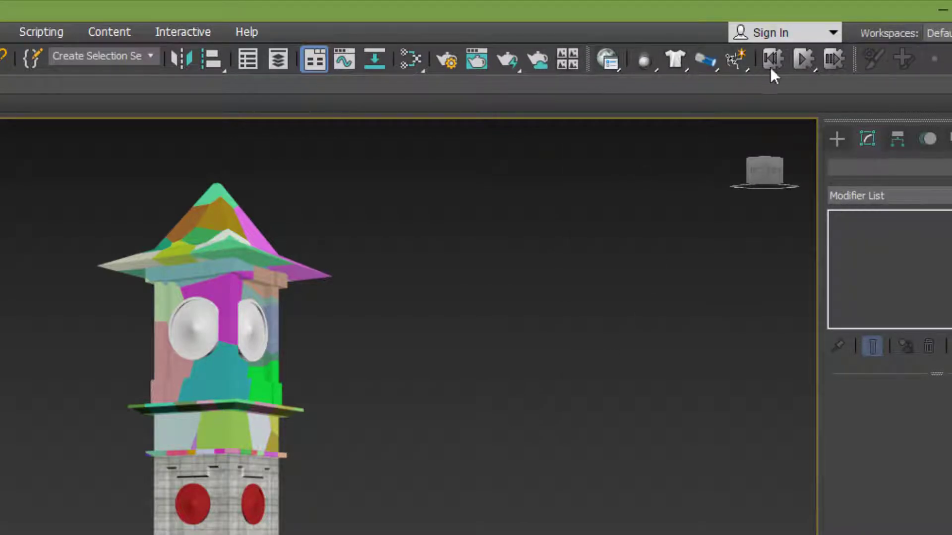
{"action": "left_click_drag", "start_coordinate": [588, 59], "coordinate": [497, 189]}
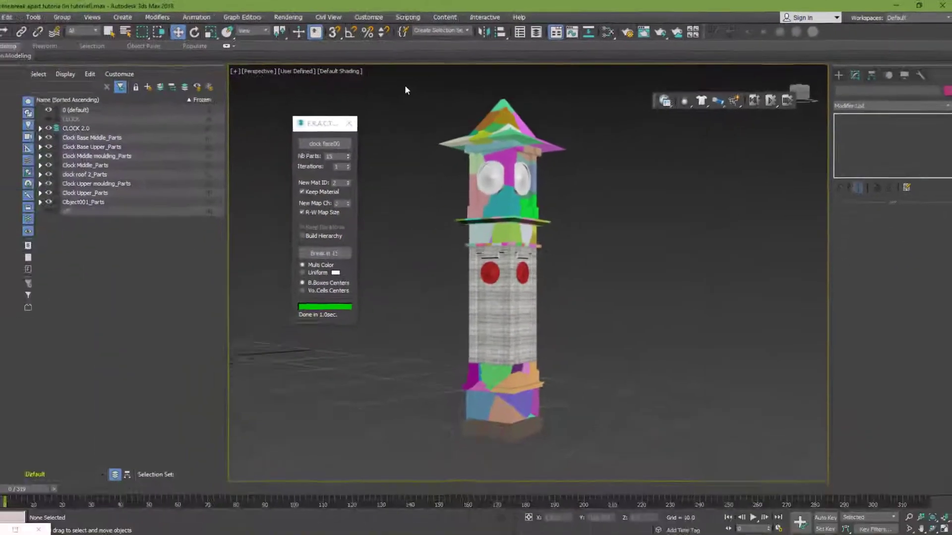
Step: Set every part of the fractured clock tower as a dynamic MassFX rigid body, and clear the selection
{"action": "left_click_drag", "start_coordinate": [405, 90], "coordinate": [622, 480]}
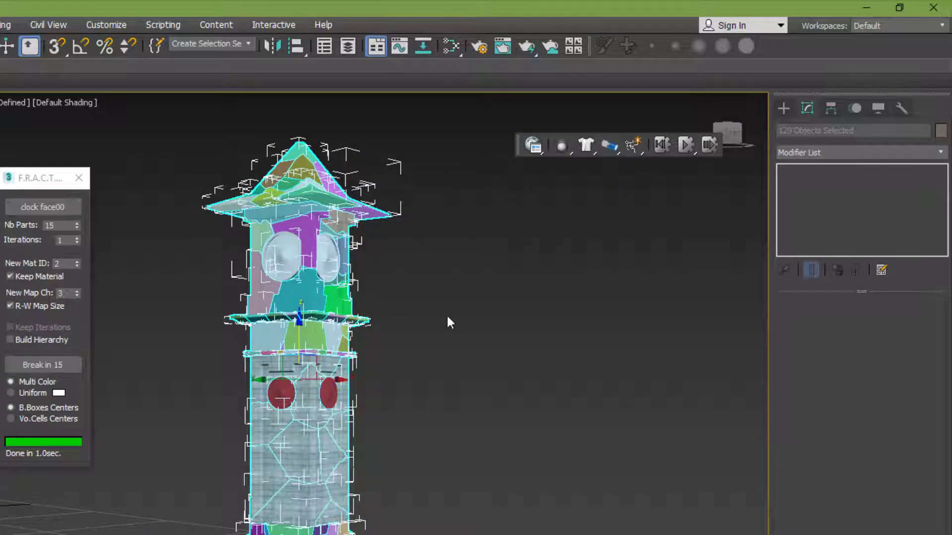
{"action": "left_click", "coordinate": [562, 148]}
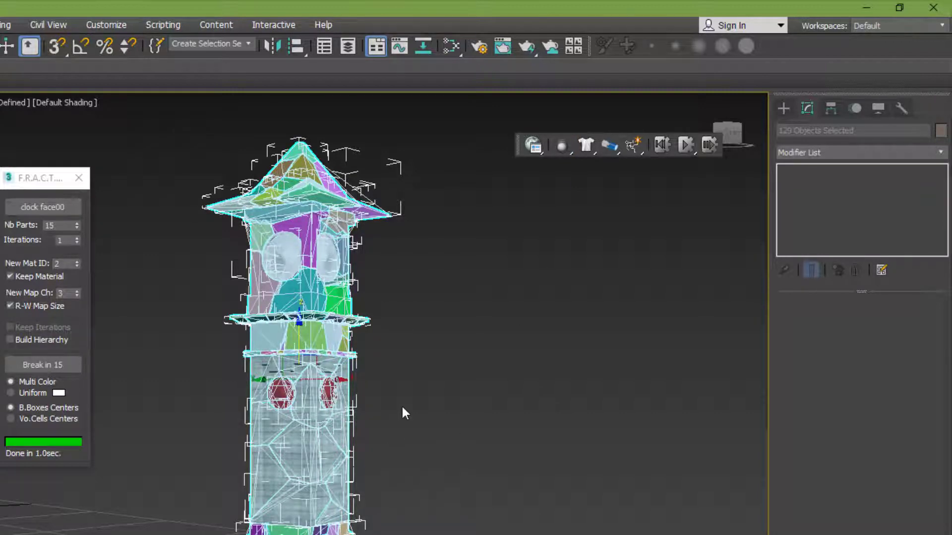
{"action": "left_click", "coordinate": [412, 232]}
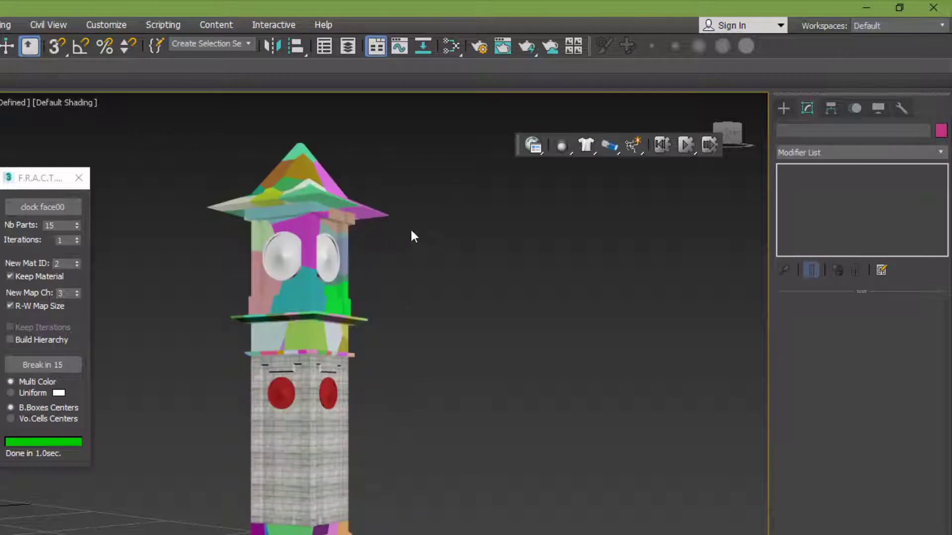
Step: Show the MassFX Tools scene settings, try No Gravity and Gravity by Force Object, and return to Directional Gravity
{"action": "left_click", "coordinate": [533, 148]}
{"action": "left_click_drag", "start_coordinate": [624, 207], "coordinate": [527, 195]}
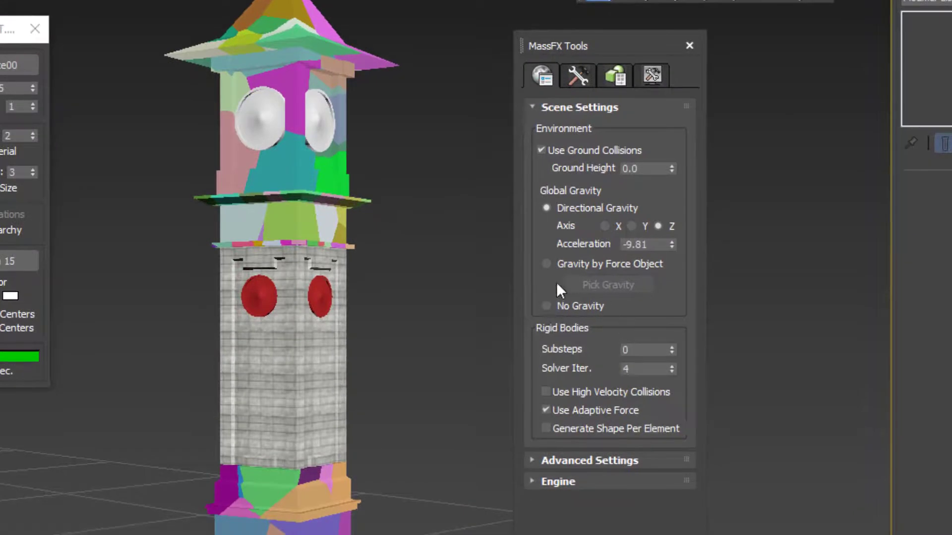
{"action": "left_click", "coordinate": [546, 306]}
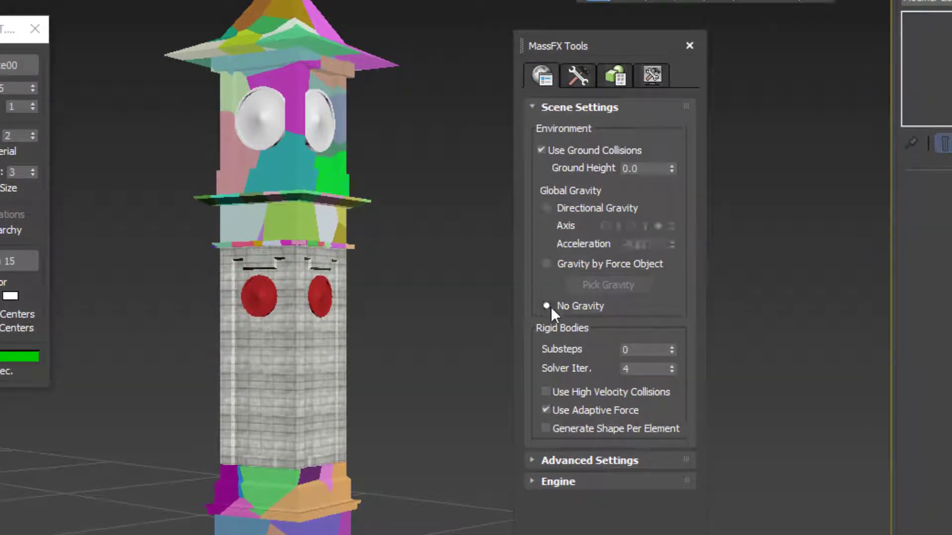
{"action": "left_click", "coordinate": [571, 264]}
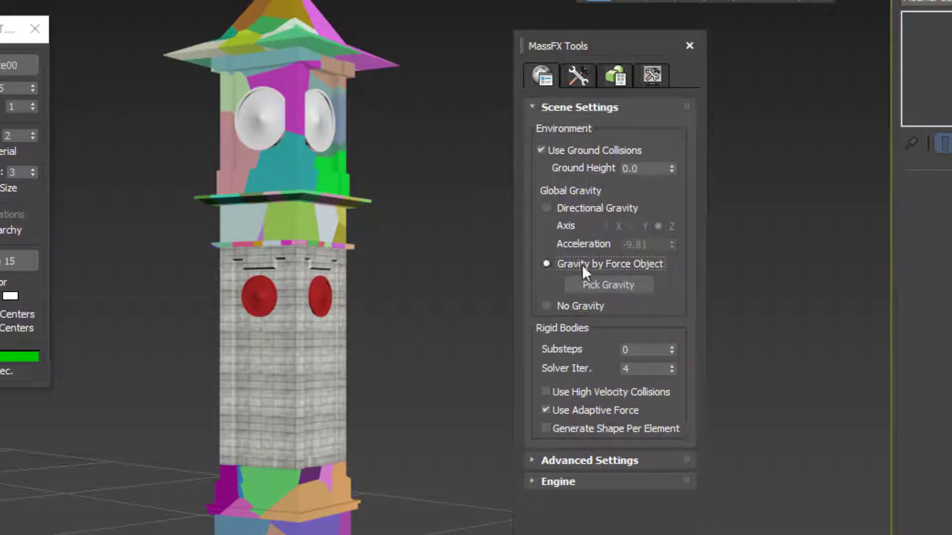
{"action": "left_click", "coordinate": [563, 210]}
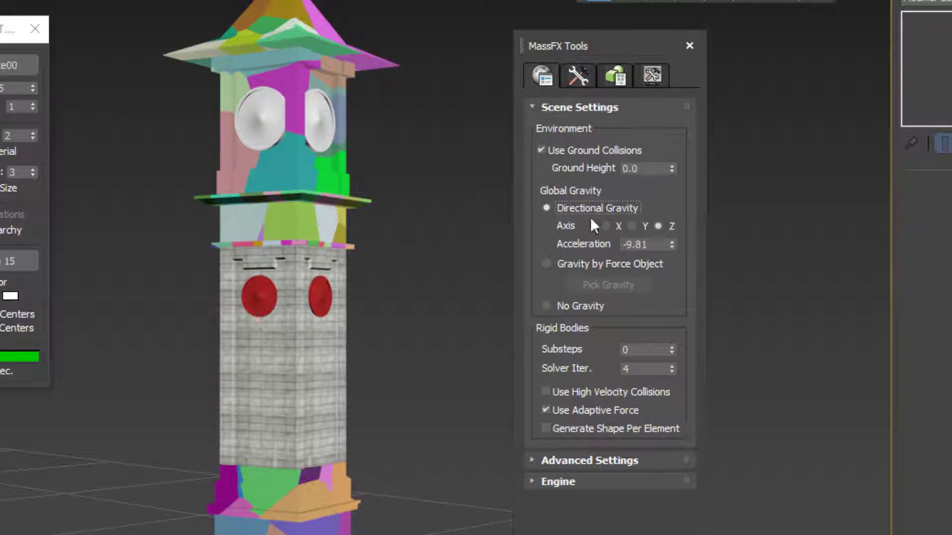
Step: Run the MassFX simulation to preview the tower's collapse, and reset it to the first frame
{"action": "left_click_drag", "start_coordinate": [592, 45], "coordinate": [629, 50]}
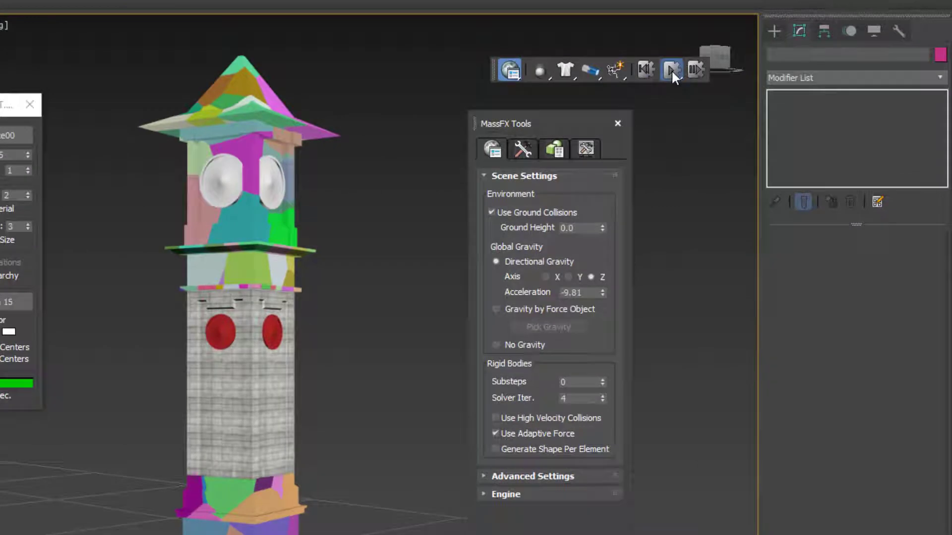
{"action": "left_click", "coordinate": [671, 70]}
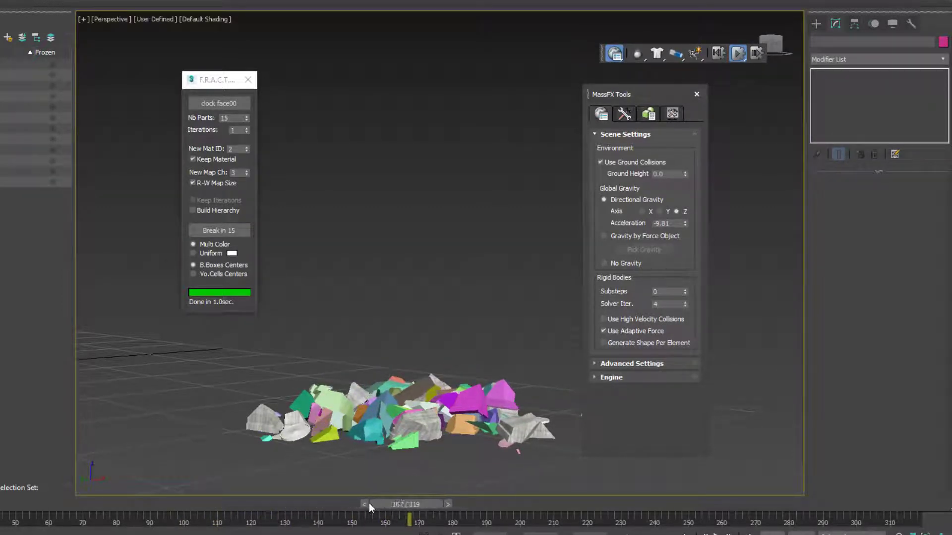
{"action": "left_click", "coordinate": [718, 53]}
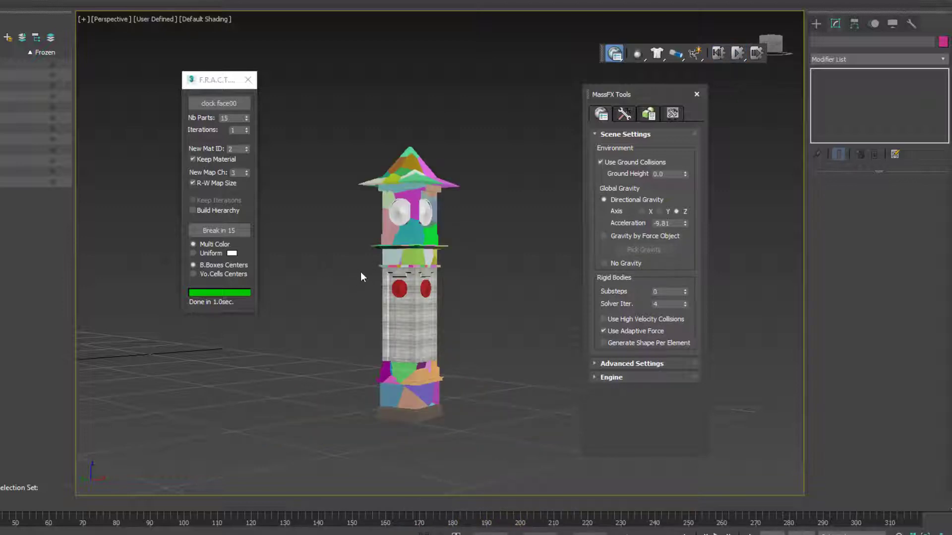
Step: Assign the Concrete physical material preset to all the tower's rigid bodies, and deselect them
{"action": "scroll", "coordinate": [414, 431], "scroll_direction": "up", "scroll_amount": 3}
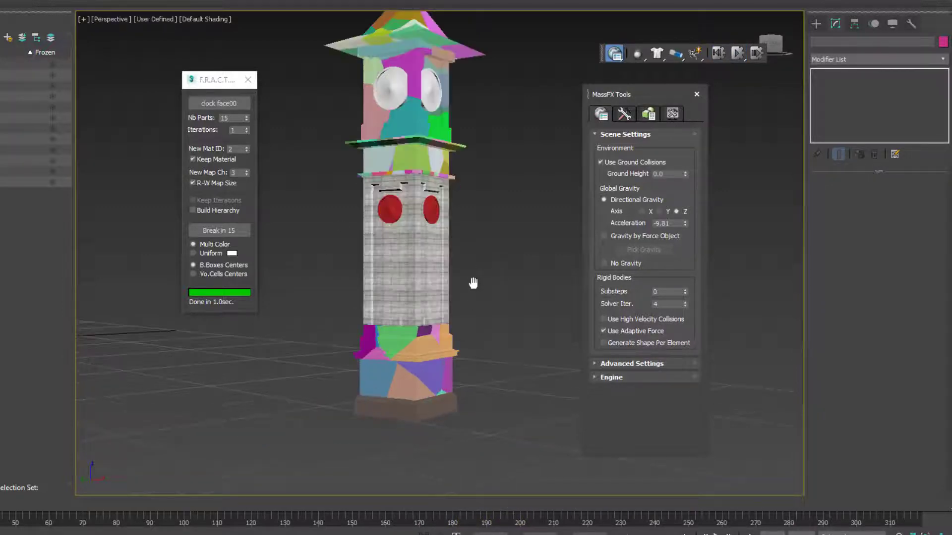
{"action": "middle_click_drag", "start_coordinate": [474, 282], "coordinate": [468, 303]}
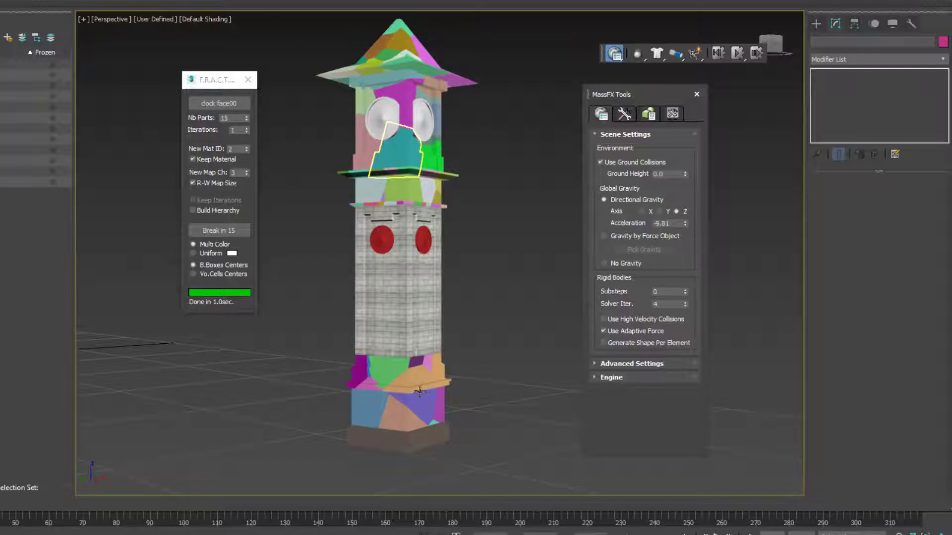
{"action": "scroll", "coordinate": [402, 250], "scroll_direction": "down", "scroll_amount": 3}
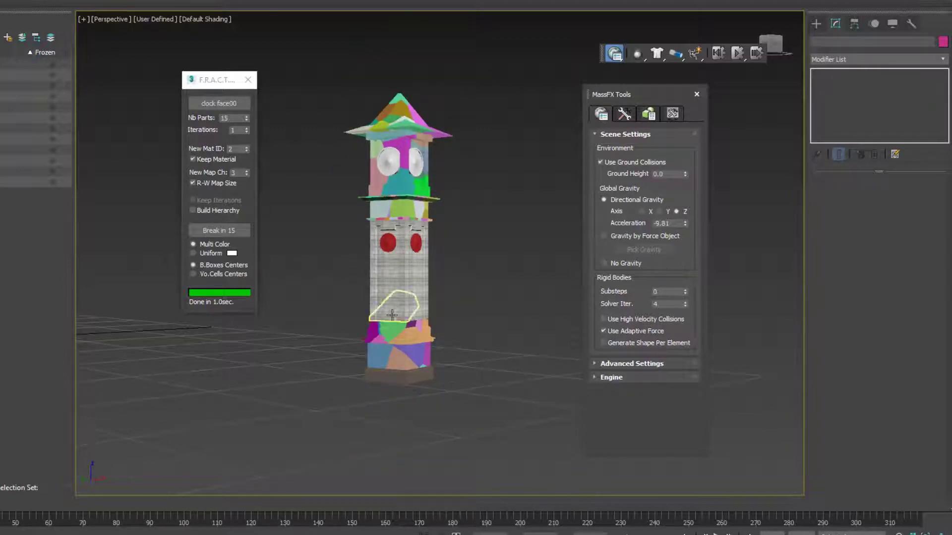
{"action": "key", "text": "ctrl+a"}
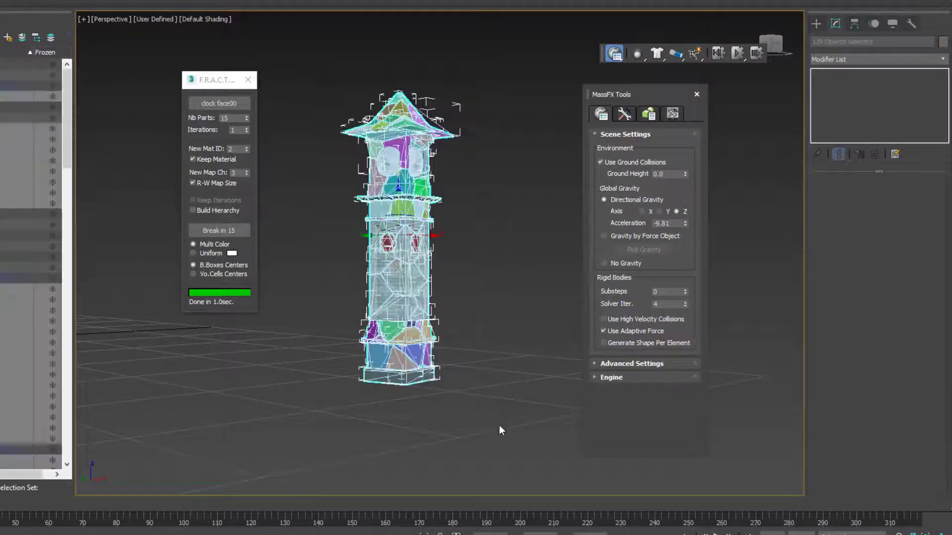
{"action": "left_click", "coordinate": [647, 118]}
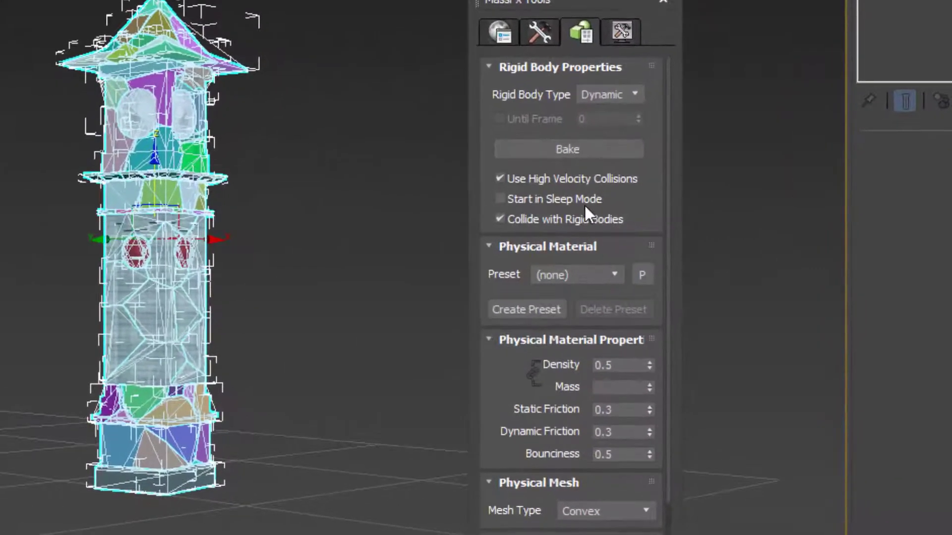
{"action": "left_click", "coordinate": [565, 340]}
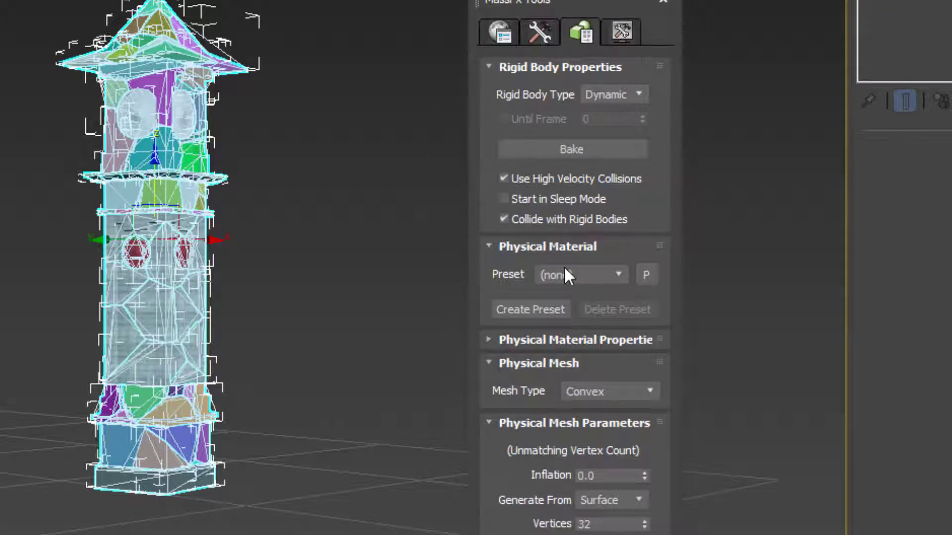
{"action": "left_click", "coordinate": [622, 273]}
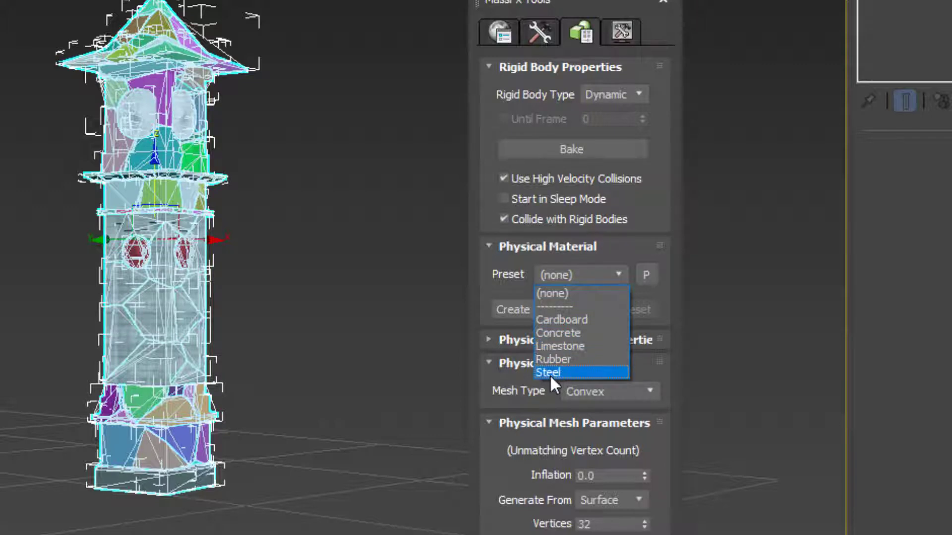
{"action": "left_click", "coordinate": [560, 332]}
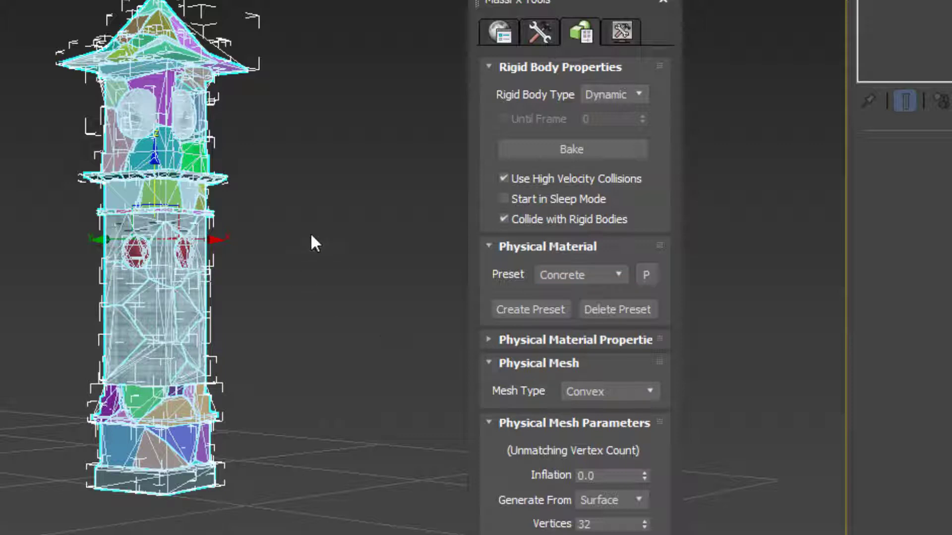
{"action": "left_click", "coordinate": [258, 239]}
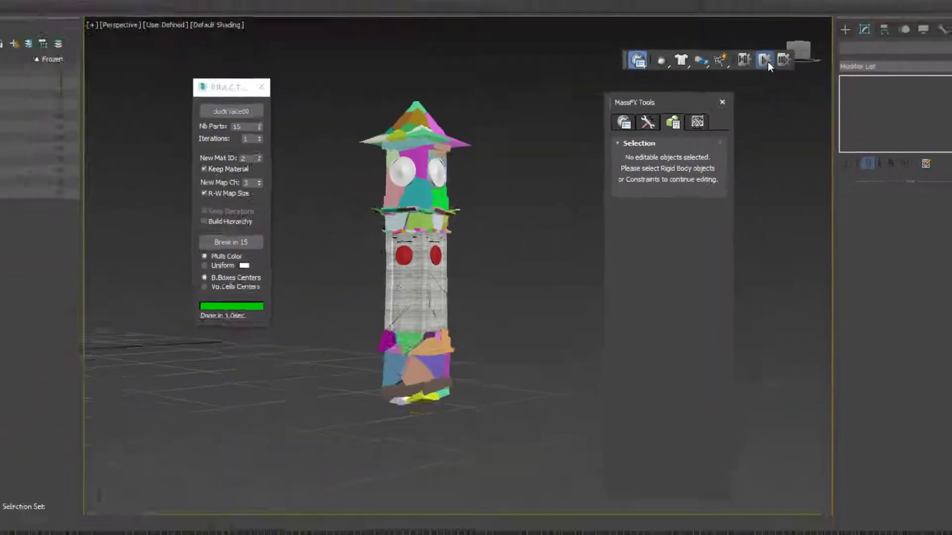
Step: Simulate the collapse with the concrete rigid bodies, reset it, and return to the MassFX scene settings
{"action": "left_click", "coordinate": [773, 97]}
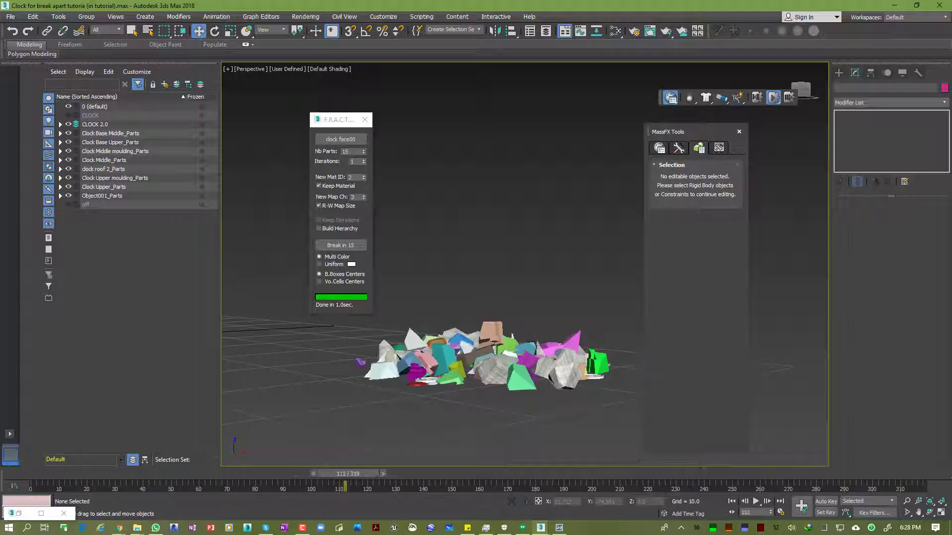
{"action": "left_click", "coordinate": [757, 97]}
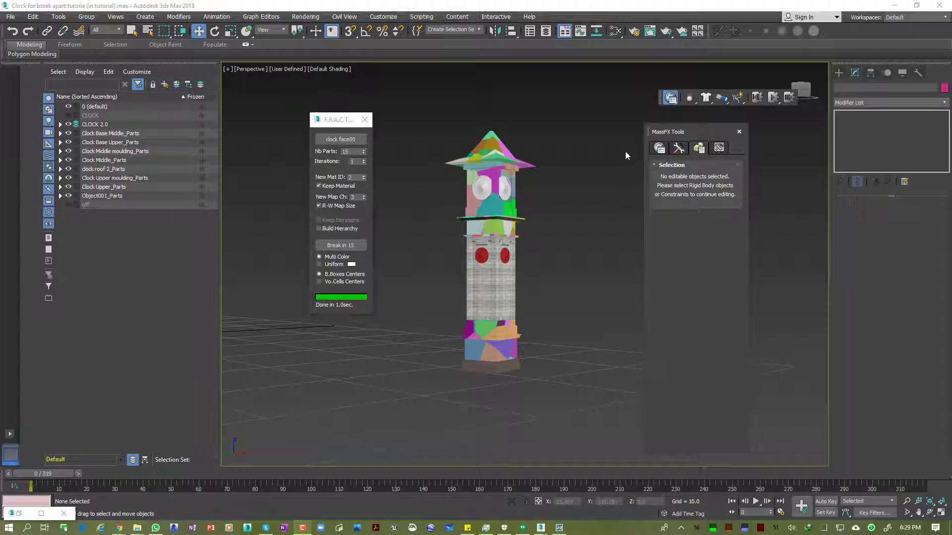
{"action": "left_click", "coordinate": [659, 147]}
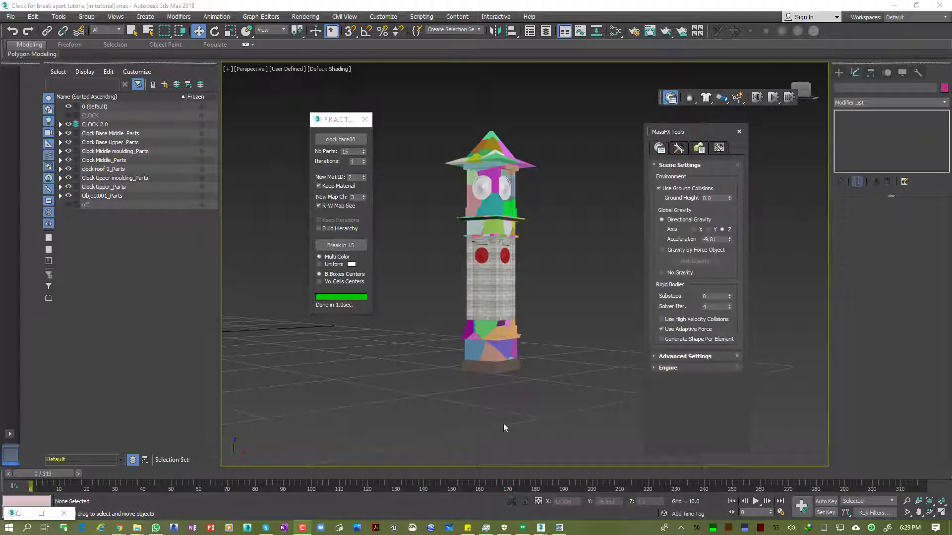
Step: Show the MassFX simulation tools and set the animation's end time to frame 250
{"action": "left_click", "coordinate": [679, 148]}
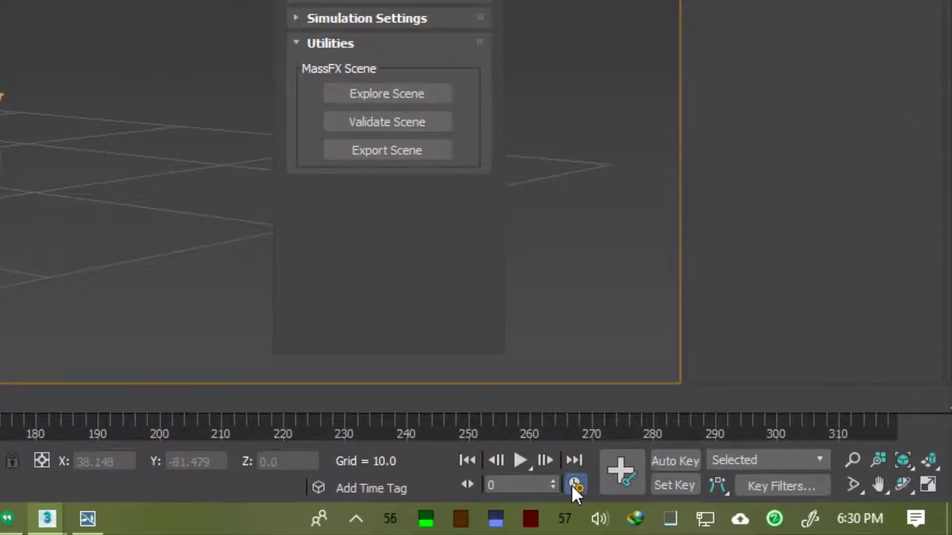
{"action": "left_click", "coordinate": [574, 485]}
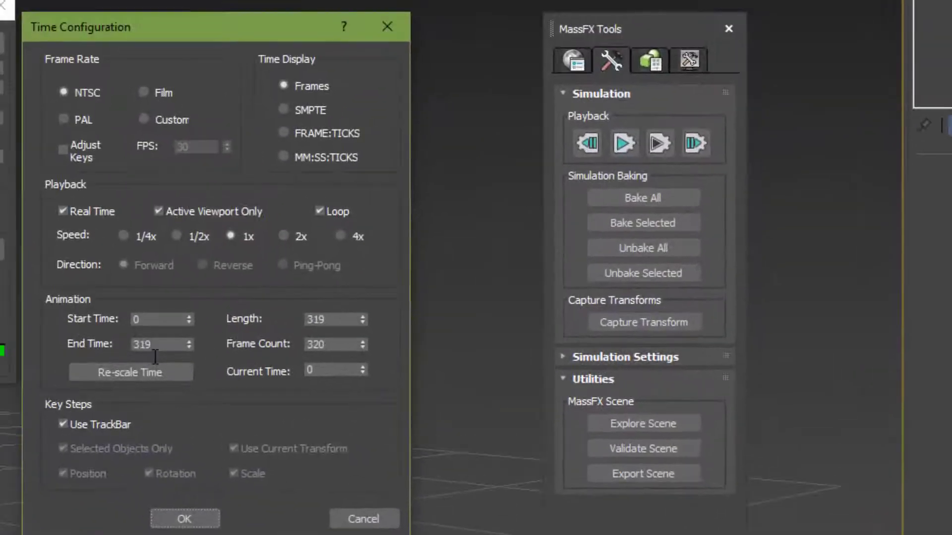
{"action": "left_click", "coordinate": [151, 344]}
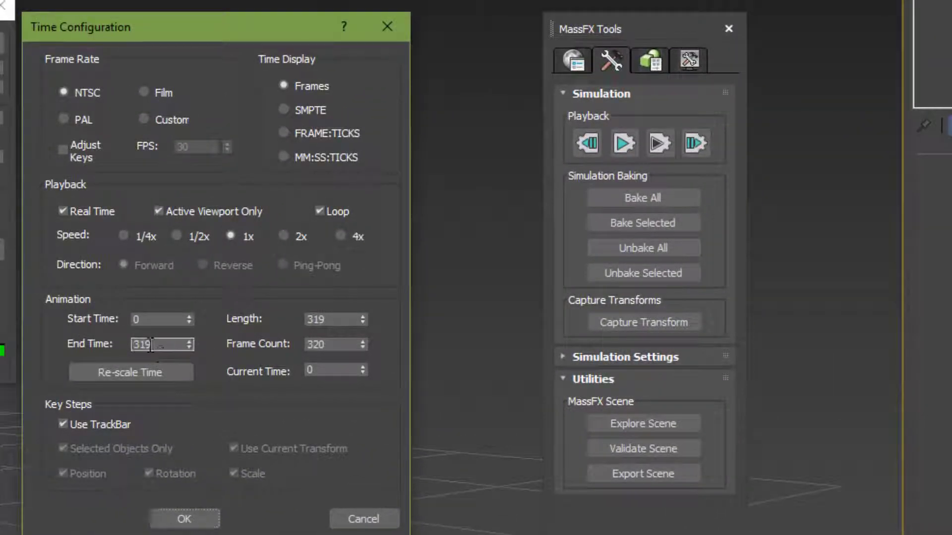
{"action": "type", "text": "250"}
{"action": "left_click", "coordinate": [183, 519]}
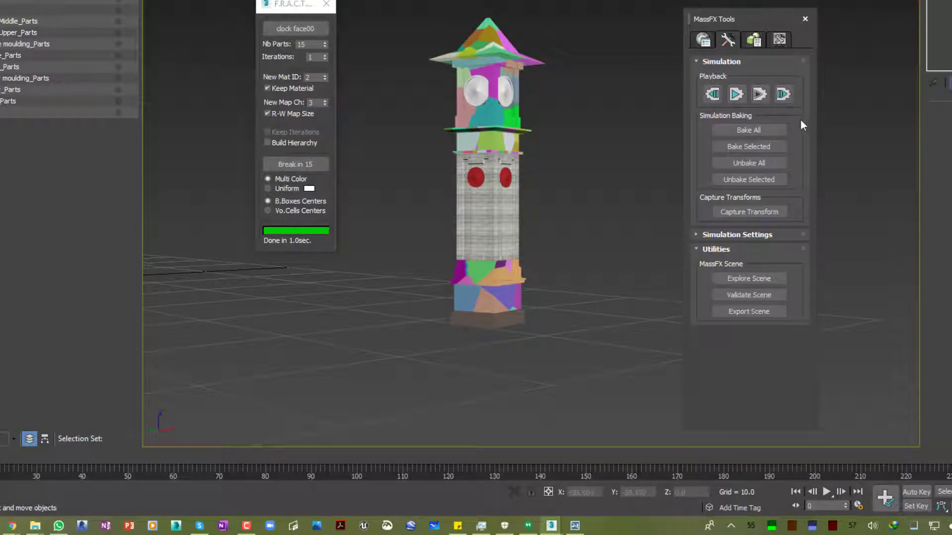
Step: Run the simulation from the MassFX simulation tools and bake all rigid bodies to keyframes
{"action": "left_click", "coordinate": [736, 94]}
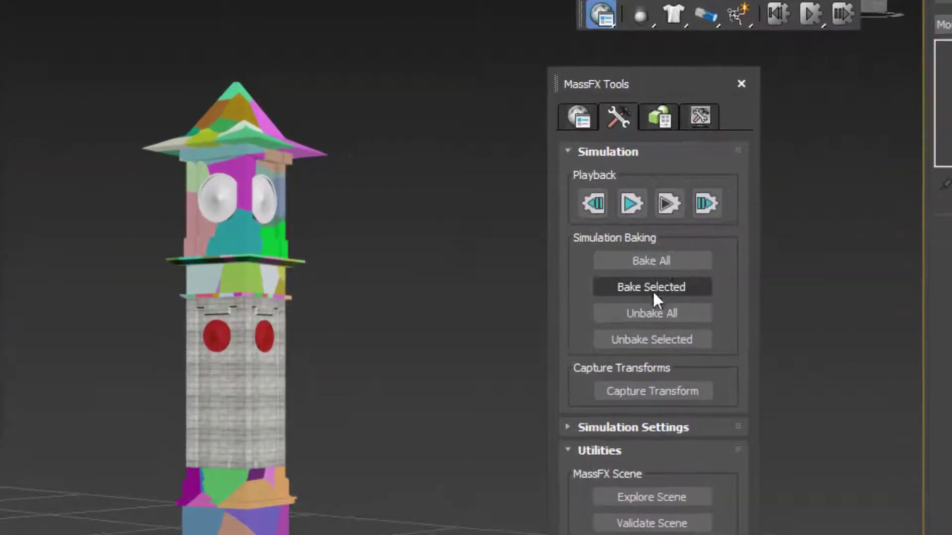
{"action": "left_click", "coordinate": [700, 220]}
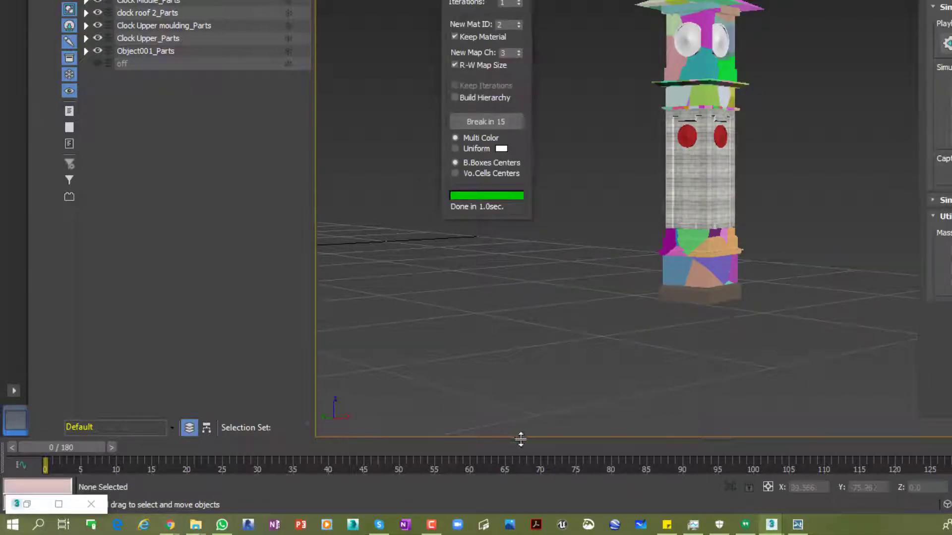
{"action": "left_click", "coordinate": [683, 189]}
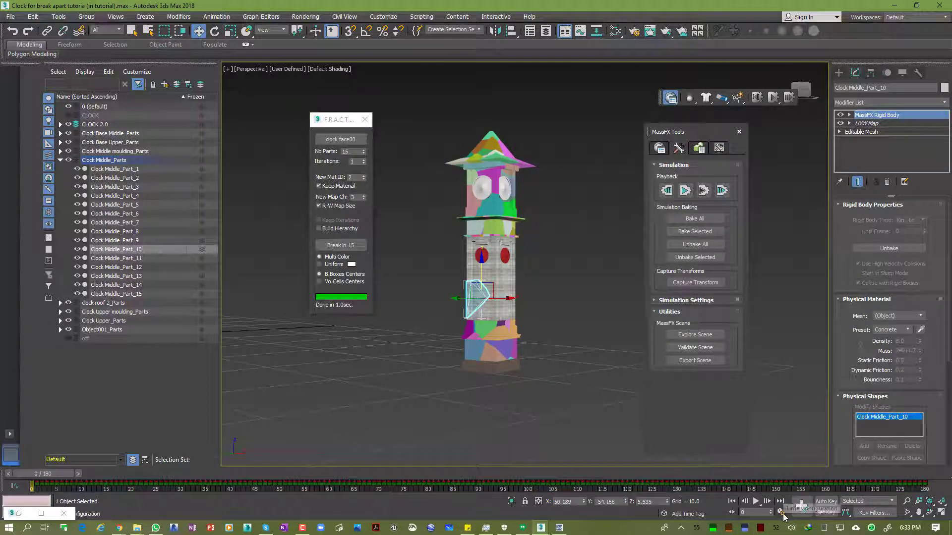
Step: Extend the animation range by setting its end time to frame 200
{"action": "left_click", "coordinate": [779, 513]}
{"action": "left_click_drag", "start_coordinate": [443, 293], "coordinate": [423, 290]}
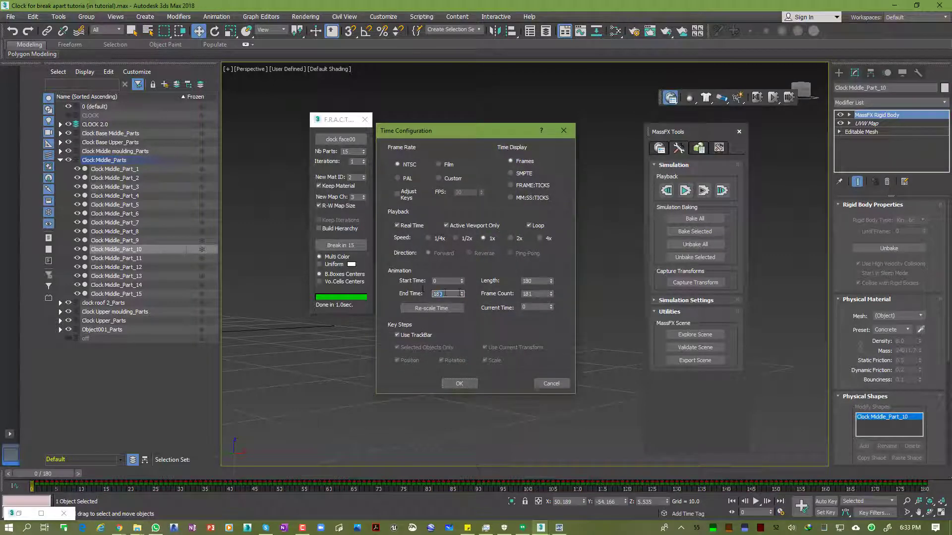
{"action": "type", "text": "200"}
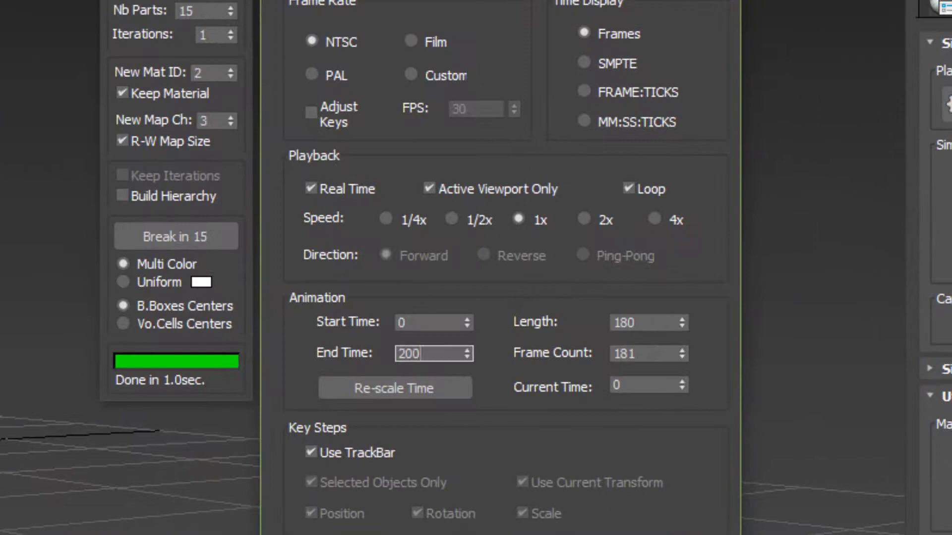
{"action": "key", "text": "Return"}
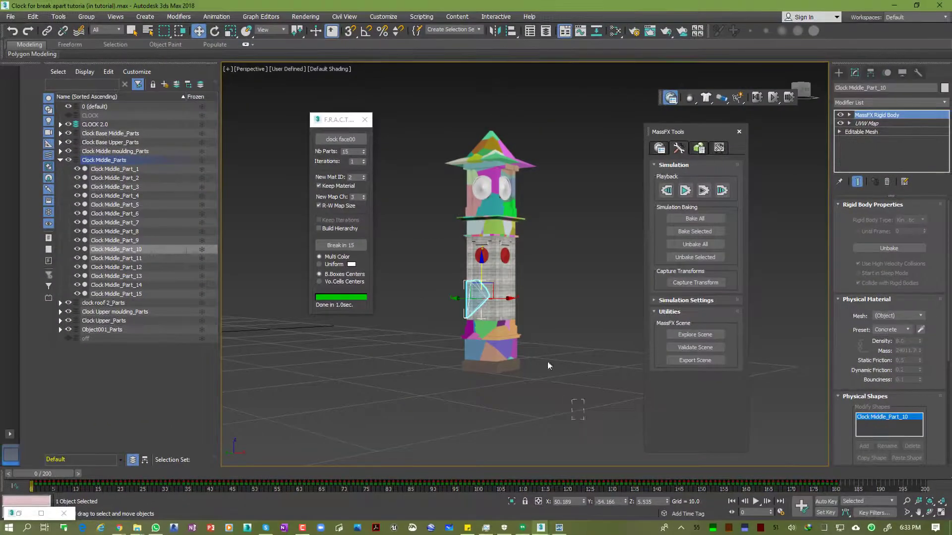
Step: Shift the baked keys of all tower parts so they span frames 20 to 200, and deselect the parts
{"action": "left_click_drag", "start_coordinate": [548, 363], "coordinate": [399, 65]}
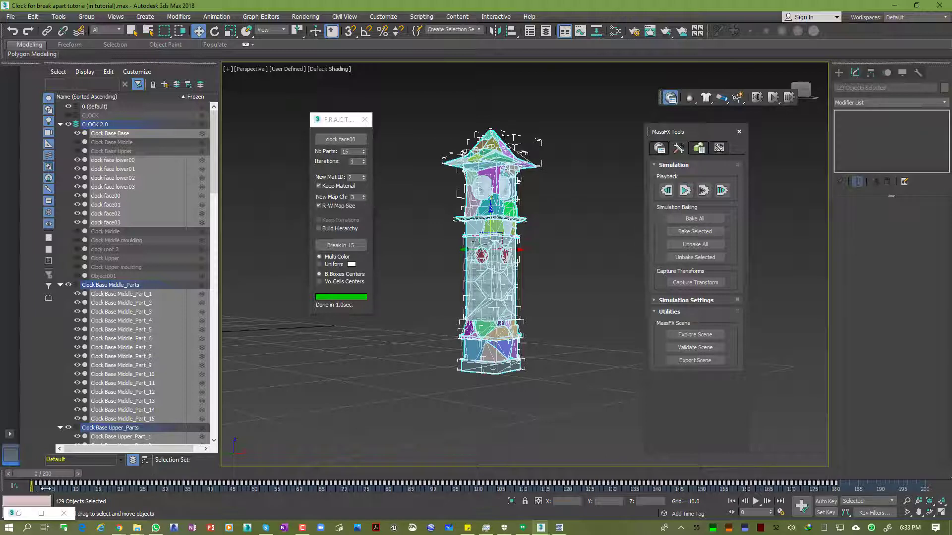
{"action": "left_click_drag", "start_coordinate": [834, 482], "coordinate": [917, 483]}
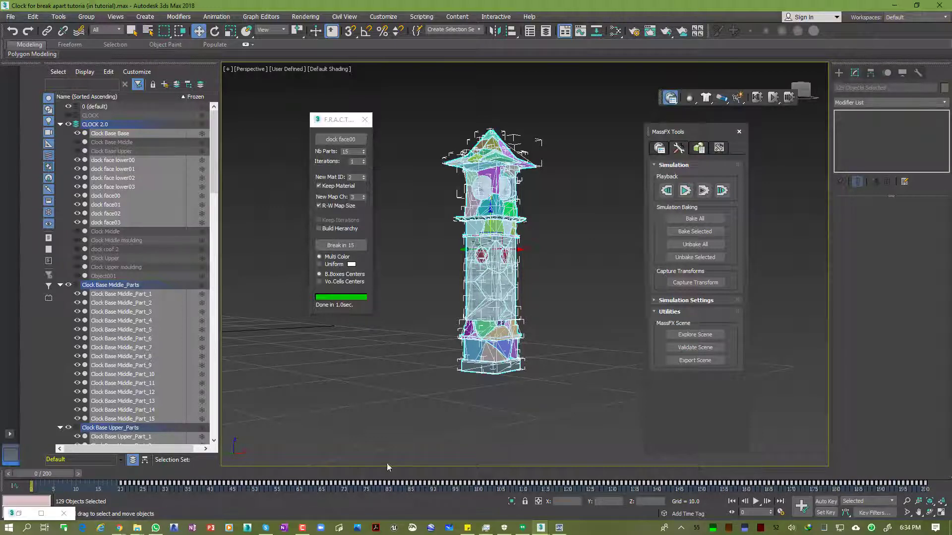
{"action": "left_click", "coordinate": [430, 447]}
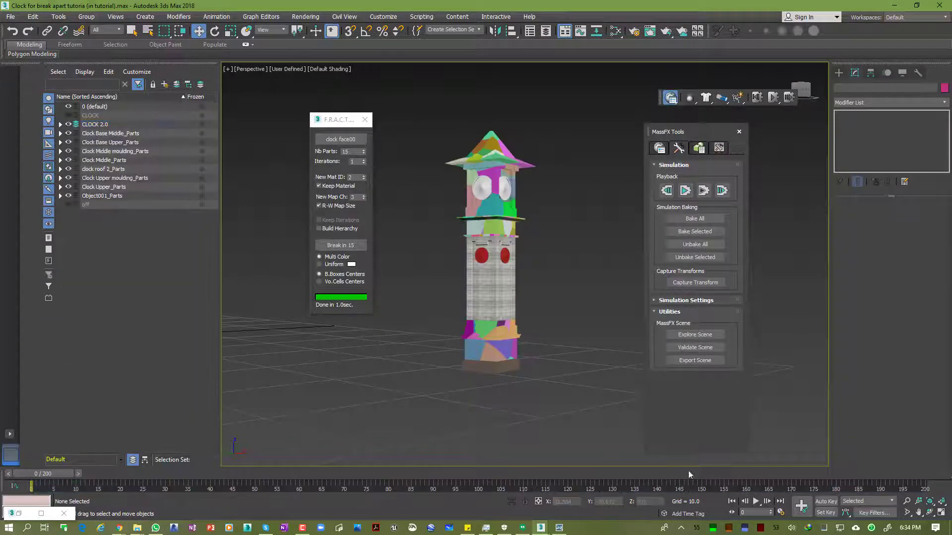
Step: Play the baked collapse animation twice, scrubbing back to the start in between and to frame 44 at the end
{"action": "left_click", "coordinate": [754, 503]}
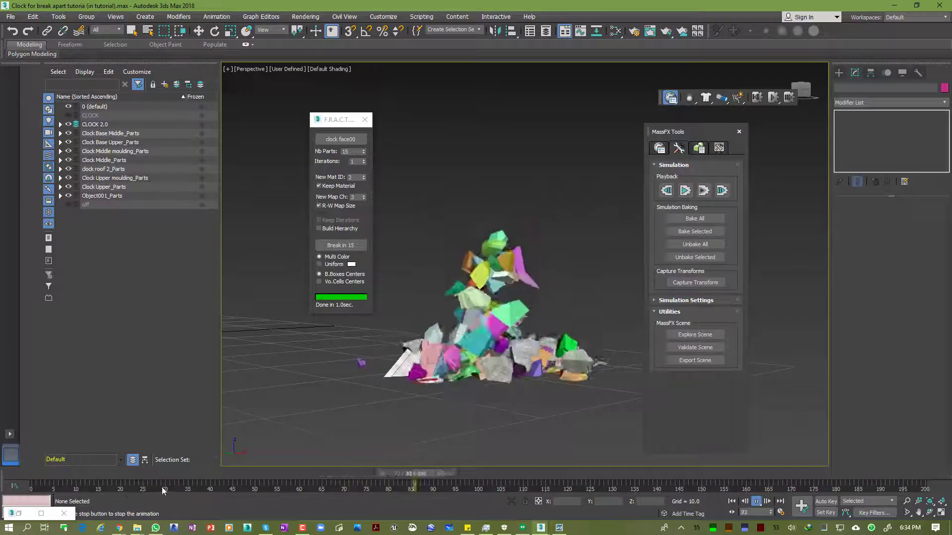
{"action": "left_click_drag", "start_coordinate": [535, 474], "coordinate": [22, 477]}
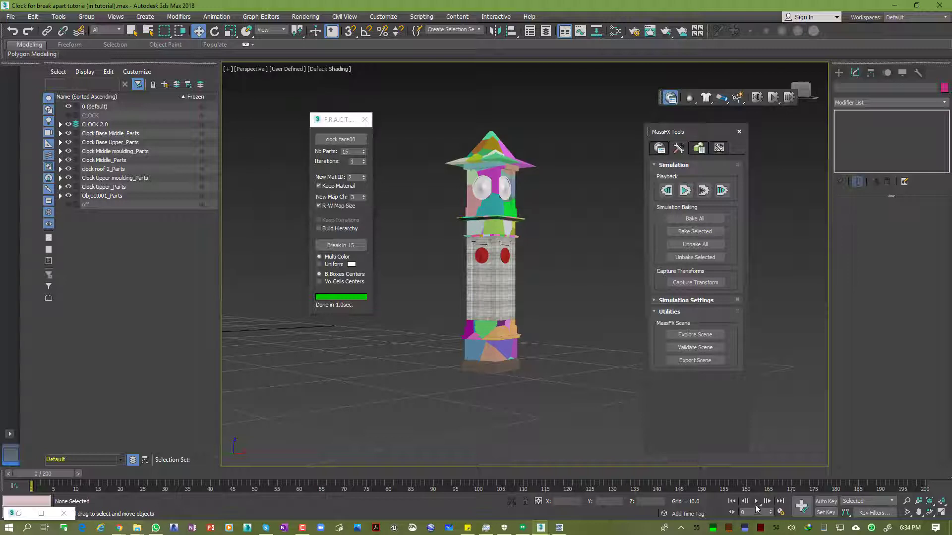
{"action": "left_click", "coordinate": [755, 502]}
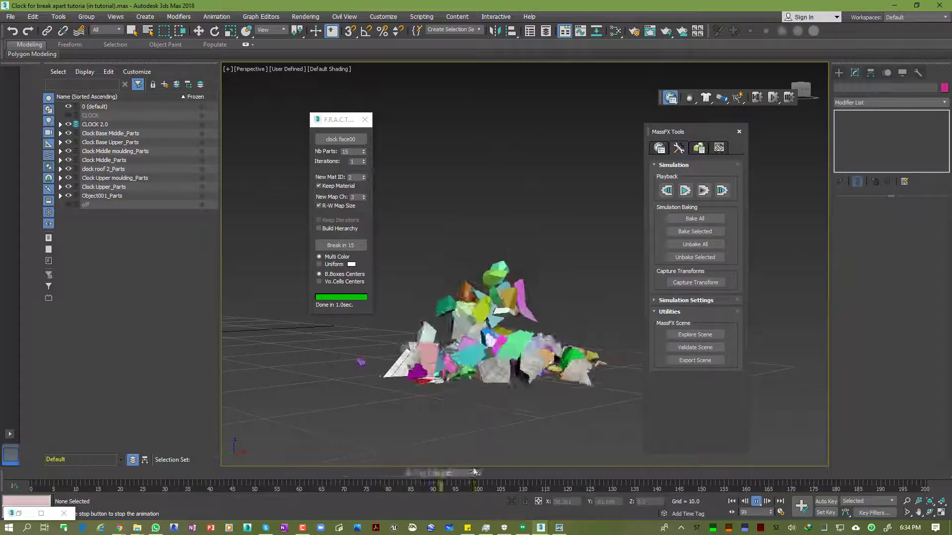
{"action": "left_click_drag", "start_coordinate": [538, 474], "coordinate": [214, 475]}
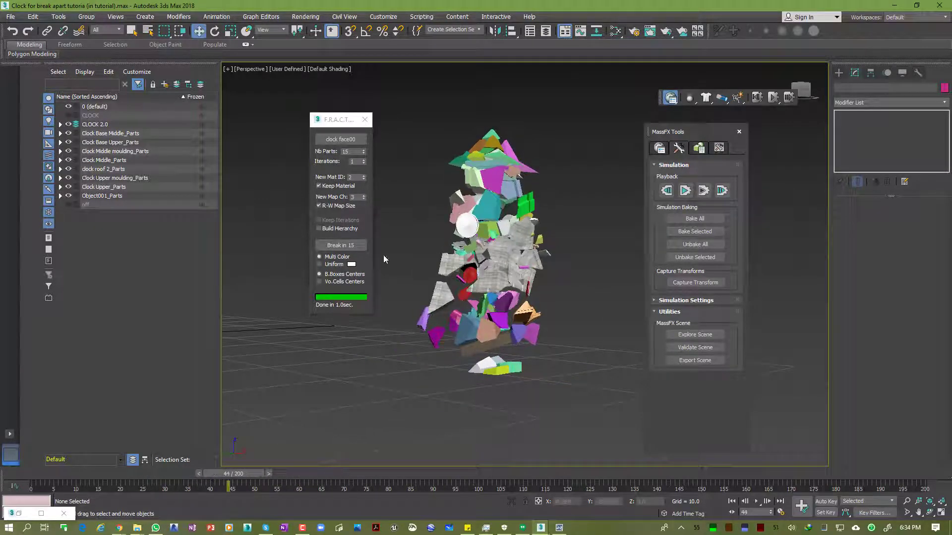
Step: Try to move the fragment Clock Middle_Part_10 away from the tower along X, to about 37.4, at frame 44
{"action": "left_click_drag", "start_coordinate": [331, 123], "coordinate": [250, 115]}
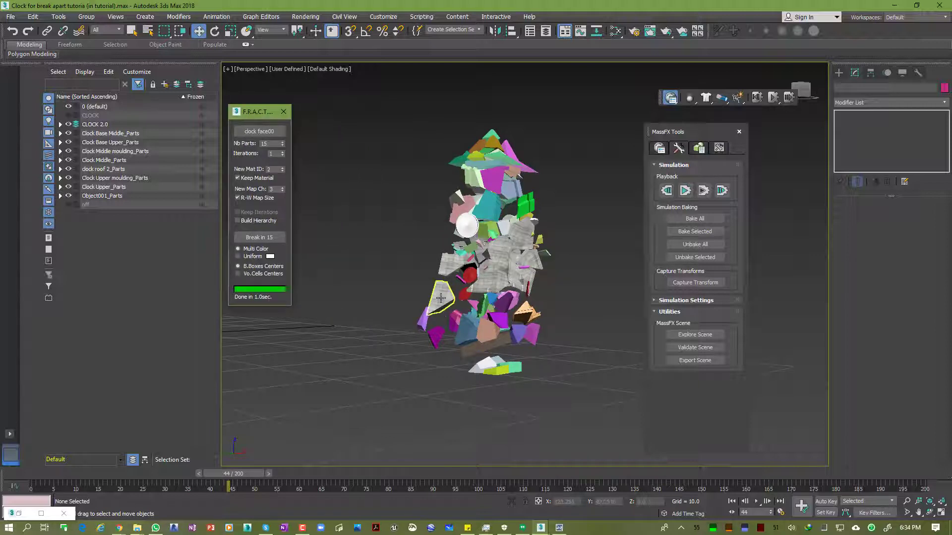
{"action": "left_click", "coordinate": [441, 298]}
{"action": "left_click", "coordinate": [440, 313]}
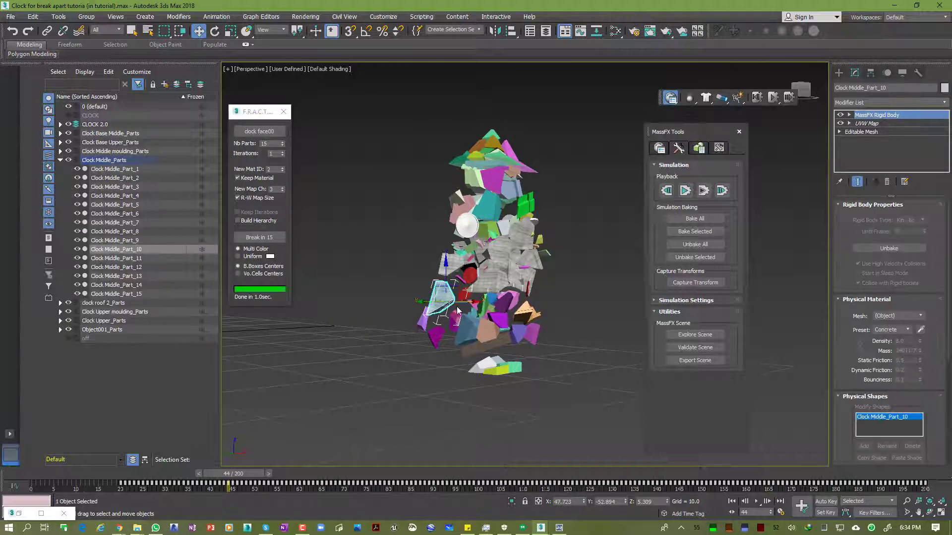
{"action": "left_click_drag", "start_coordinate": [461, 313], "coordinate": [339, 322]}
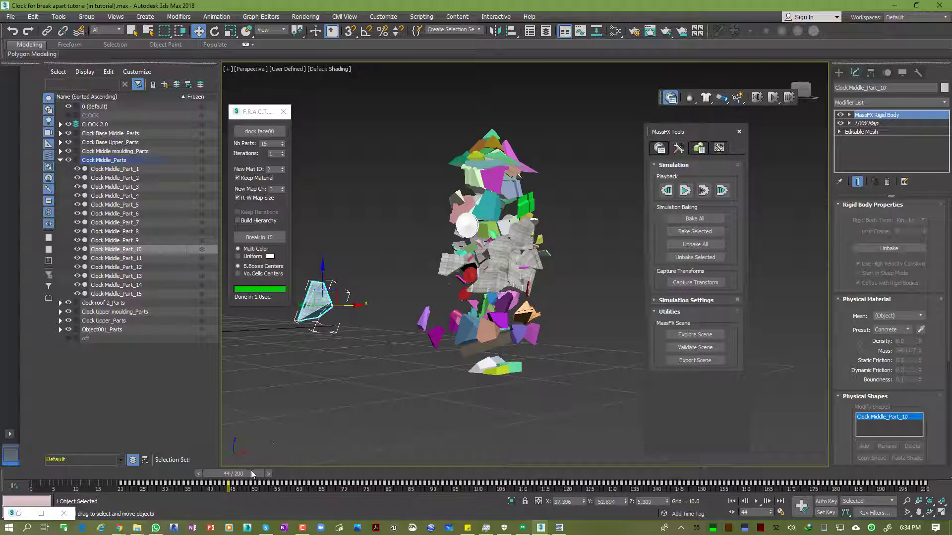
Step: Check the displaced fragment at frames 7 and 44, and undo its move
{"action": "left_click_drag", "start_coordinate": [252, 475], "coordinate": [85, 485]}
{"action": "left_click", "coordinate": [364, 322]}
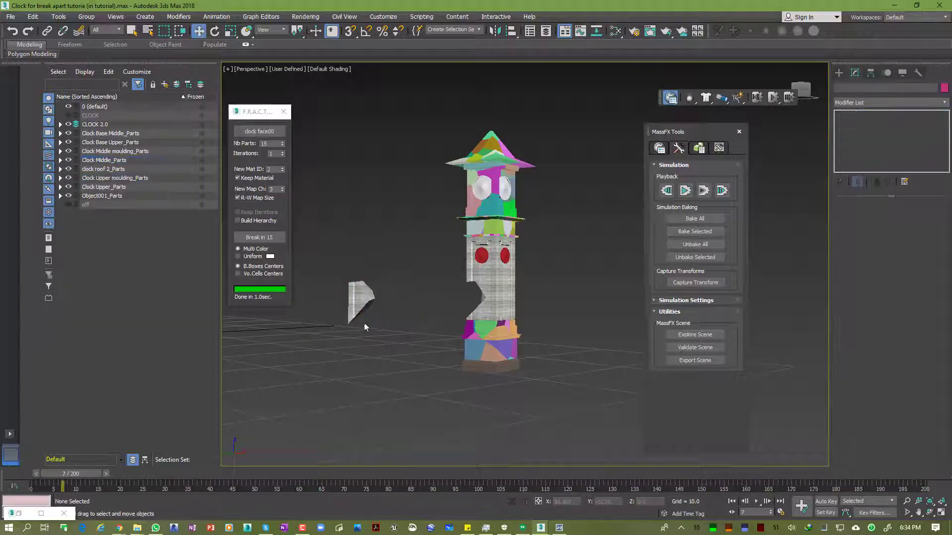
{"action": "left_click", "coordinate": [370, 287]}
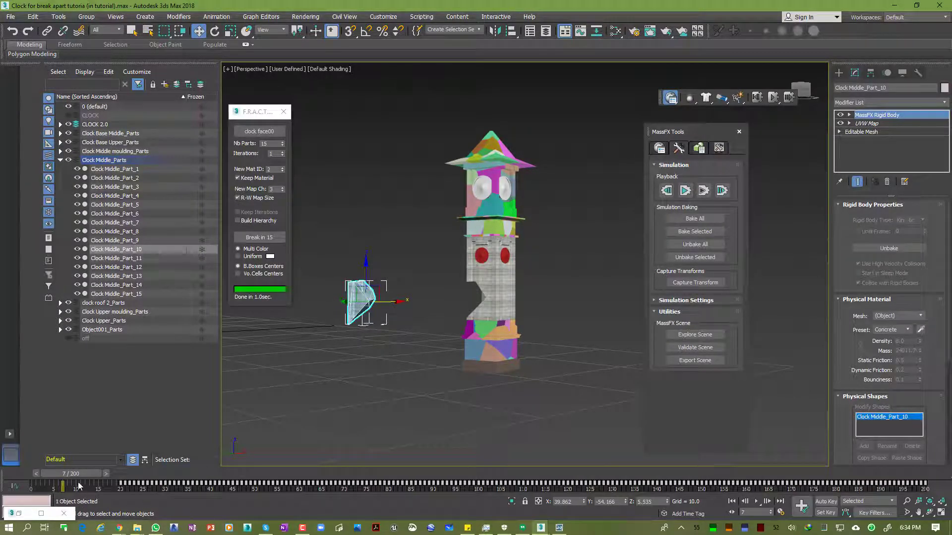
{"action": "left_click_drag", "start_coordinate": [79, 482], "coordinate": [229, 486]}
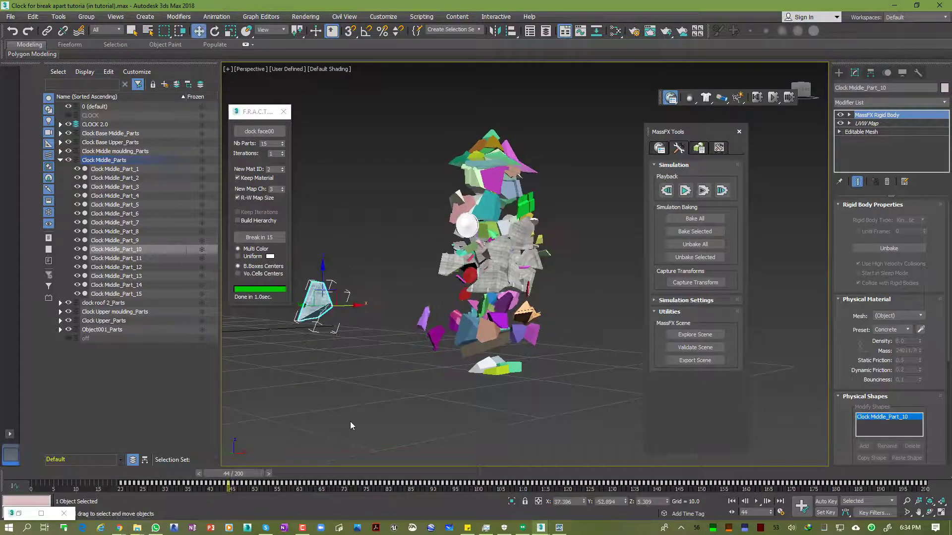
{"action": "left_click", "coordinate": [351, 425]}
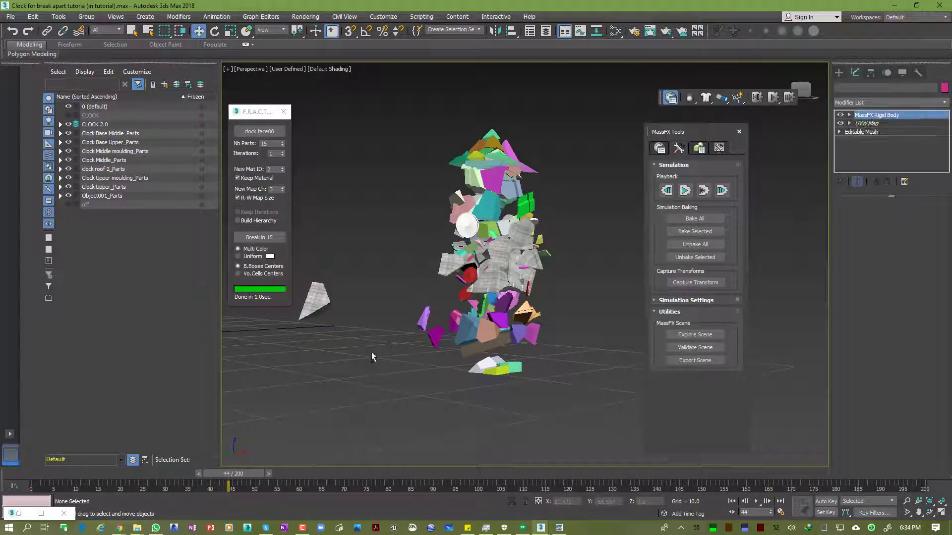
{"action": "left_click", "coordinate": [316, 300]}
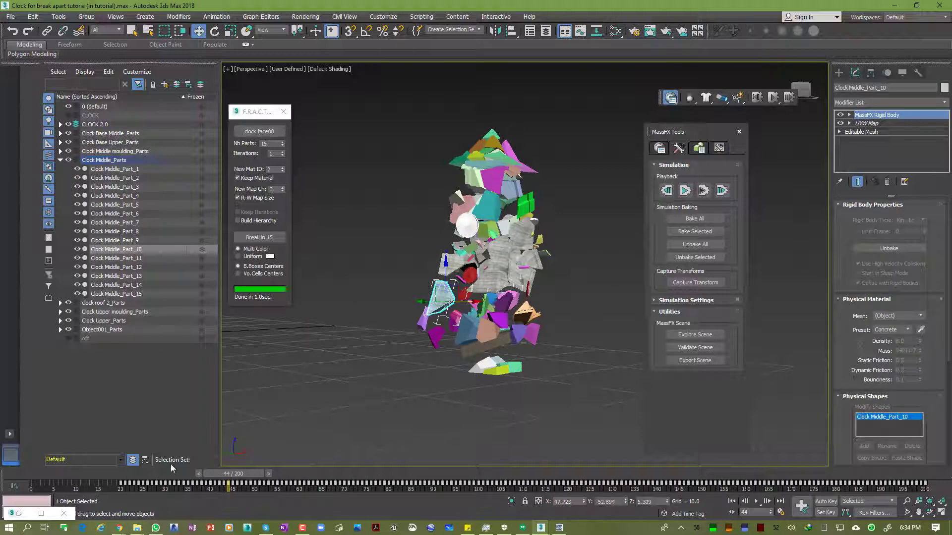
Step: Scrub through the fragment's motion back to frame 12, check the keys of all tower parts, and clear the selection
{"action": "left_click_drag", "start_coordinate": [238, 479], "coordinate": [523, 479]}
{"action": "left_click_drag", "start_coordinate": [454, 488], "coordinate": [97, 474]}
{"action": "key", "text": "w"}
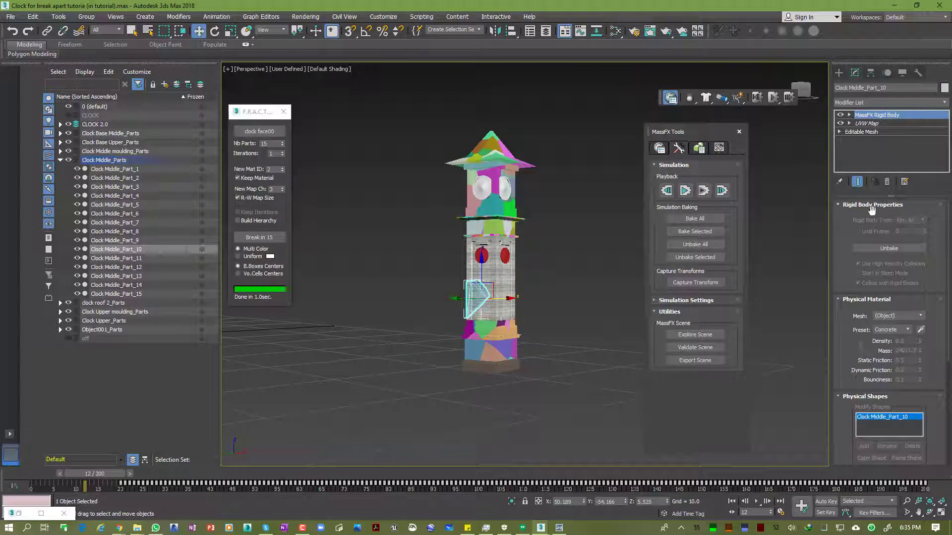
{"action": "left_click_drag", "start_coordinate": [521, 240], "coordinate": [603, 469]}
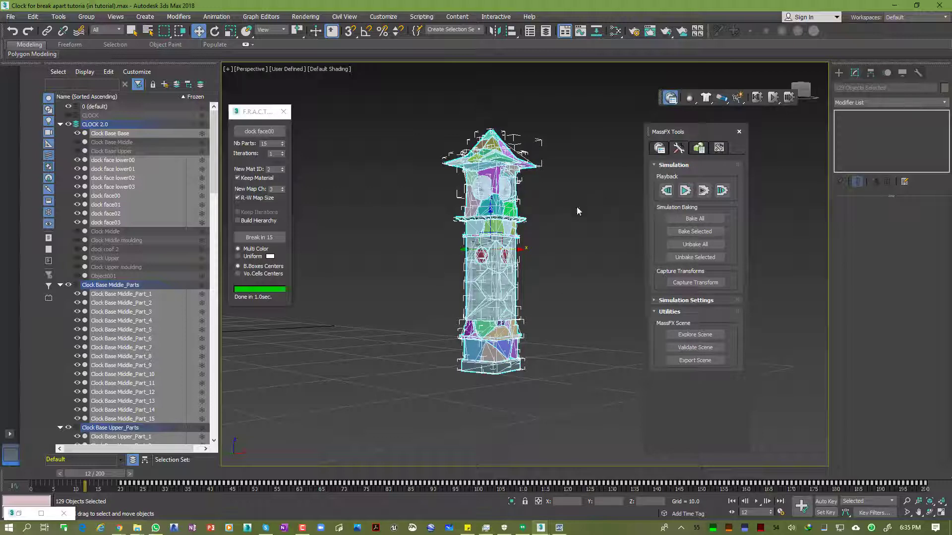
{"action": "left_click", "coordinate": [373, 433]}
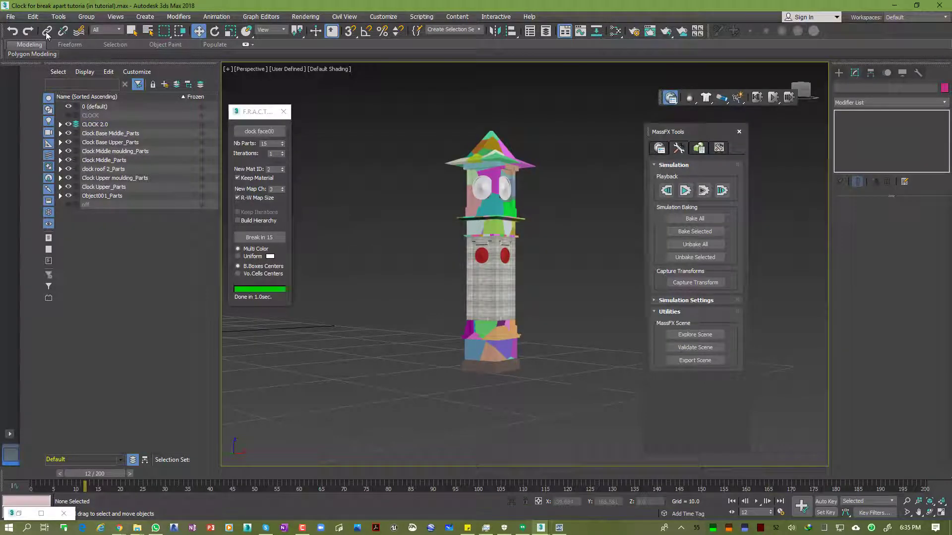
Step: Export the whole scene to the Assistance to students folder as an FBX file named Clock Crumble
{"action": "left_click", "coordinate": [11, 18]}
{"action": "left_click", "coordinate": [28, 95]}
{"action": "left_click", "coordinate": [10, 16]}
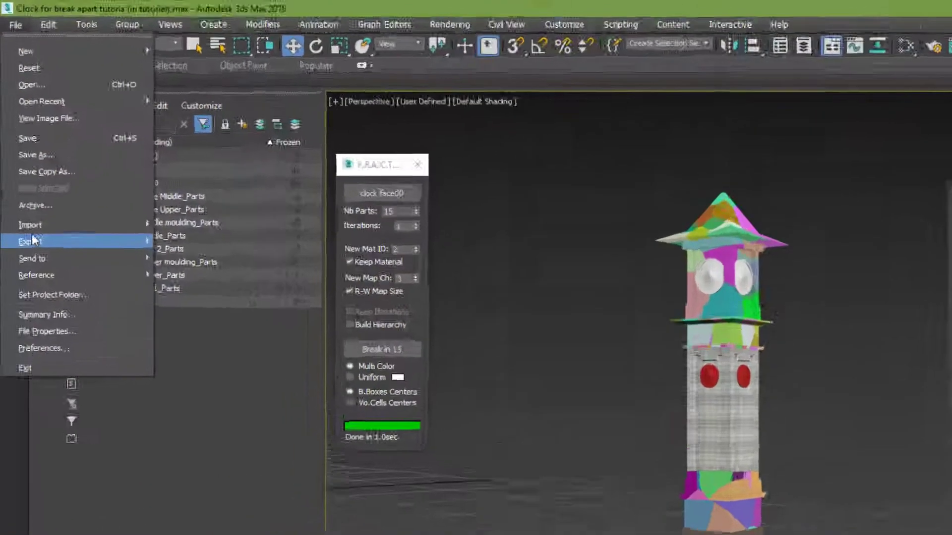
{"action": "mouse_move", "coordinate": [44, 242]}
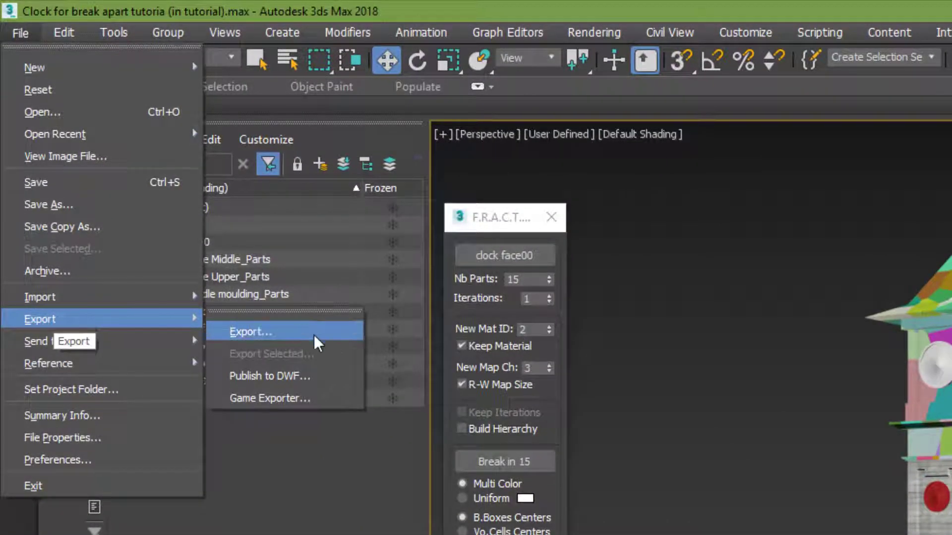
{"action": "left_click", "coordinate": [250, 330]}
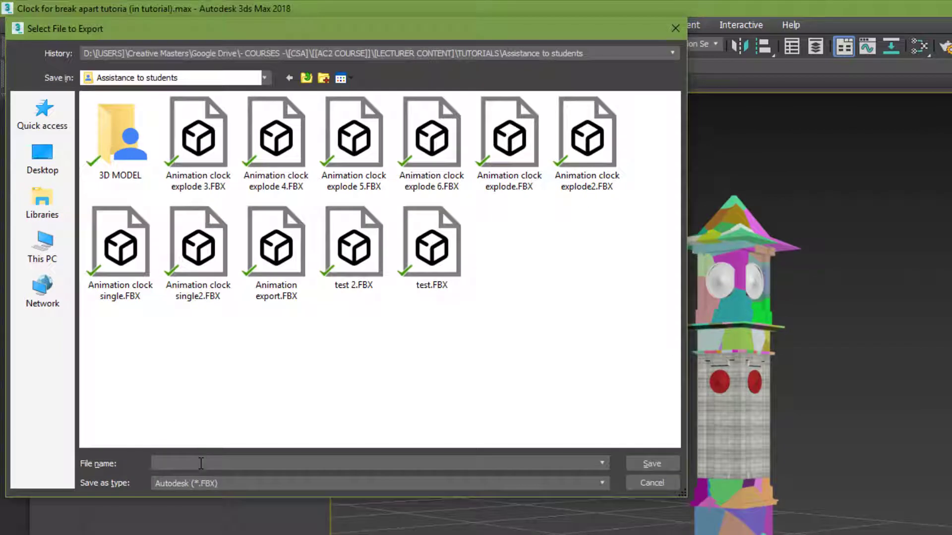
{"action": "type", "text": "lock Crumble"}
{"action": "key", "text": "Return"}
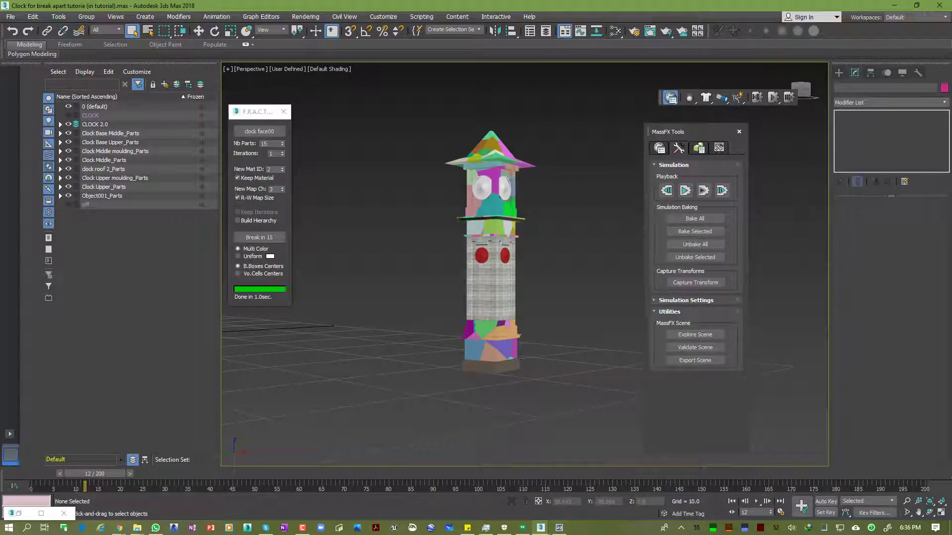
Step: Switch to Lumion and import Clock Crumble.FBX into the Main category, with animations on and edges off
{"action": "left_click", "coordinate": [560, 528]}
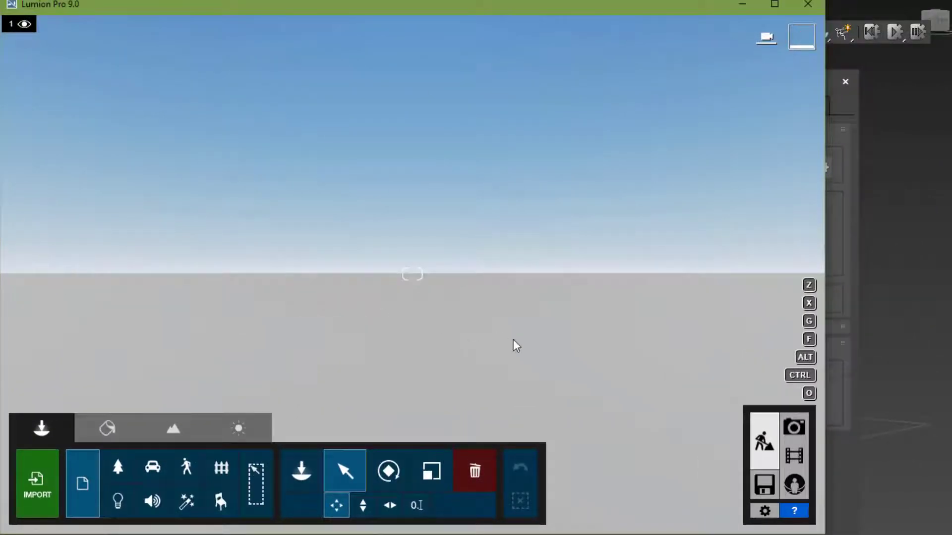
{"action": "right_click_drag", "start_coordinate": [497, 208], "coordinate": [498, 301]}
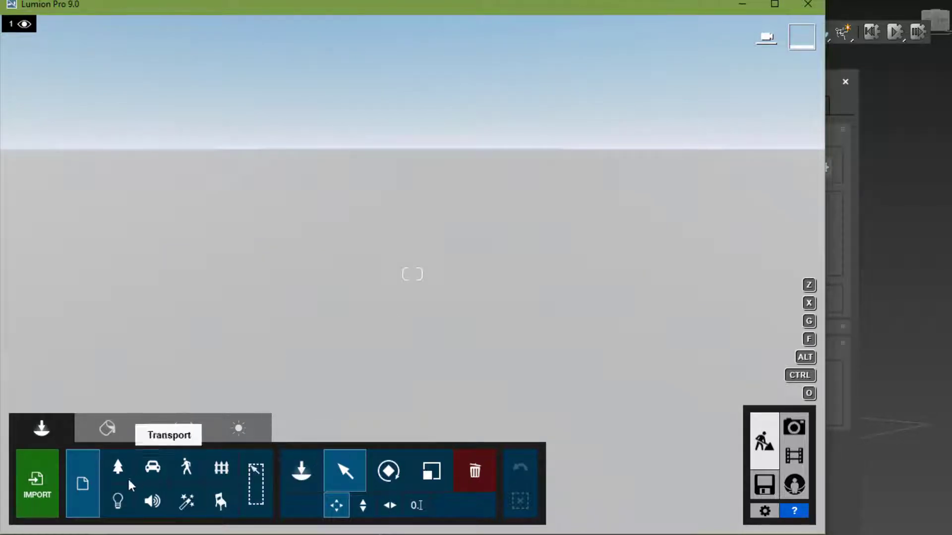
{"action": "left_click", "coordinate": [43, 482]}
{"action": "scroll", "coordinate": [212, 270], "scroll_direction": "down", "scroll_amount": 5}
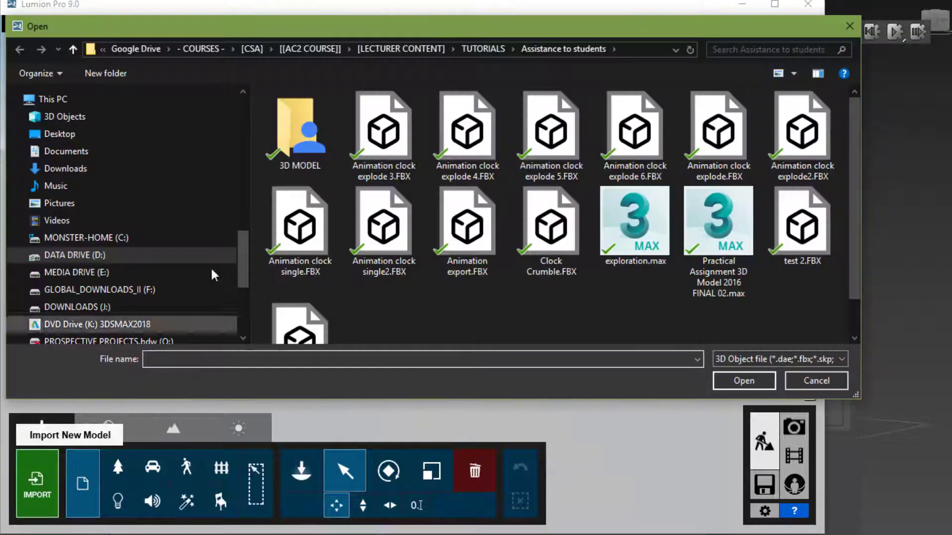
{"action": "scroll", "coordinate": [489, 240], "scroll_direction": "down", "scroll_amount": 1}
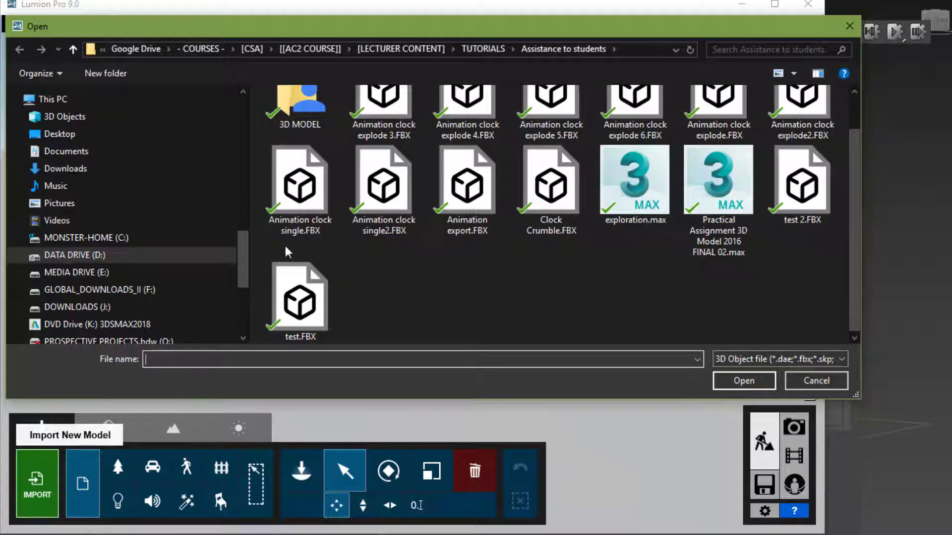
{"action": "left_click", "coordinate": [555, 207]}
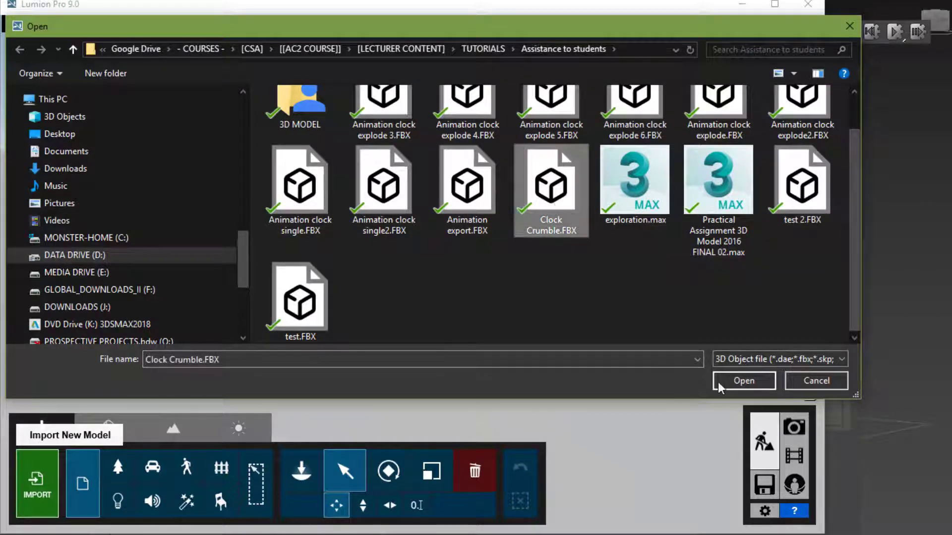
{"action": "left_click", "coordinate": [743, 381]}
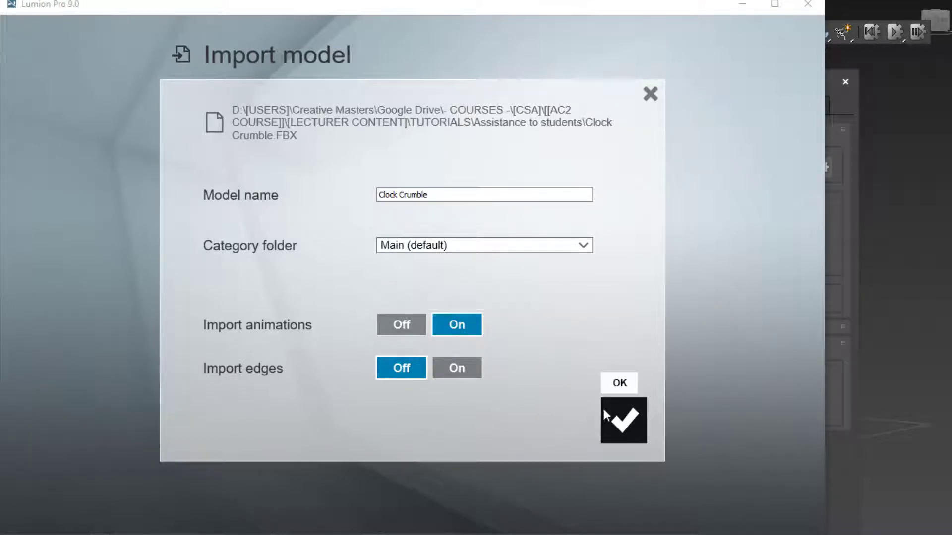
{"action": "left_click", "coordinate": [620, 422]}
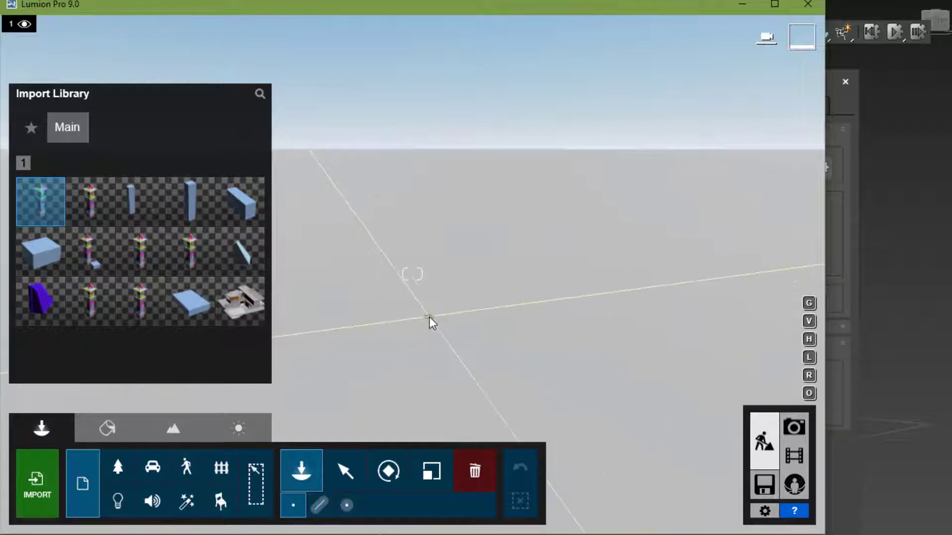
Step: Place the imported clock tower on the ground and watch its collapse animation from several distances
{"action": "left_click", "coordinate": [344, 473]}
{"action": "right_click_drag", "start_coordinate": [466, 279], "coordinate": [435, 265]}
{"action": "key", "text": "s"}
{"action": "key", "text": "w"}
{"action": "key", "text": "w"}
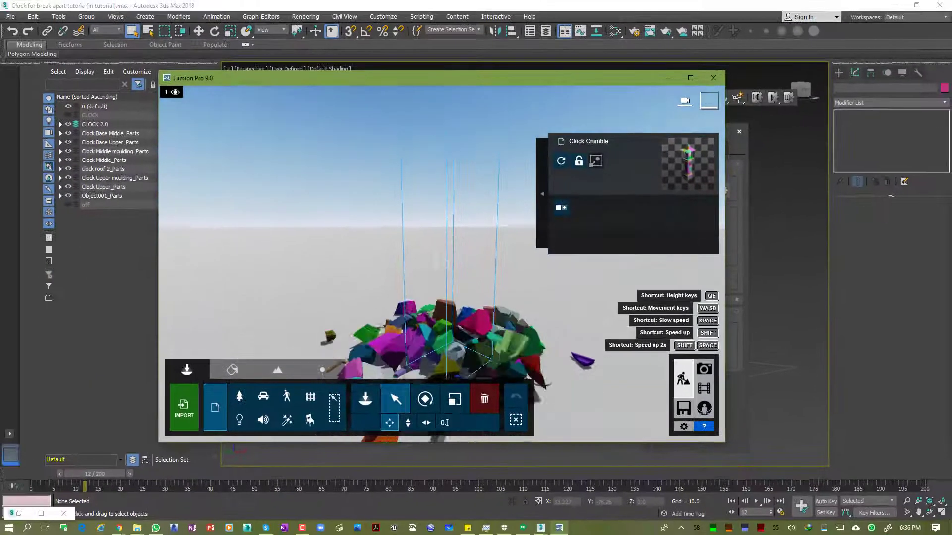
{"action": "key", "text": "s"}
{"action": "right_click_drag", "start_coordinate": [449, 278], "coordinate": [453, 291]}
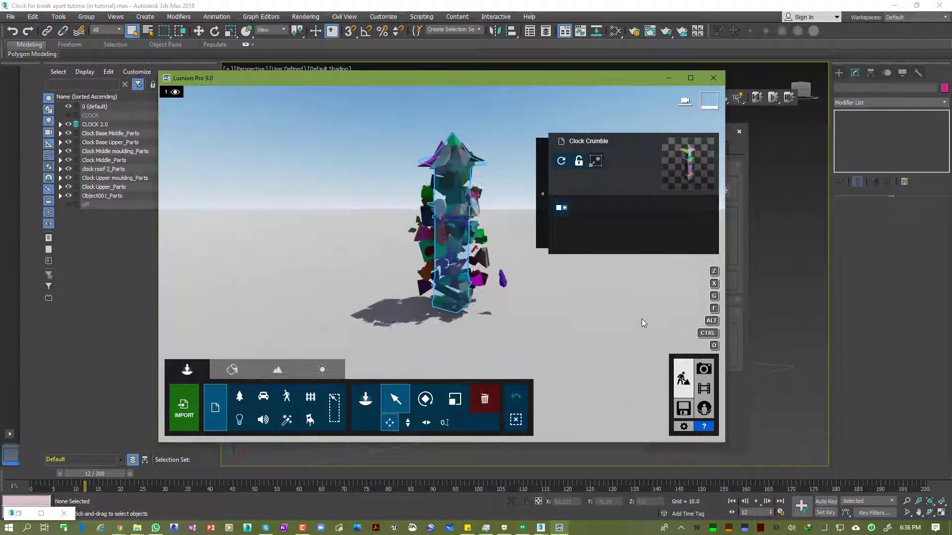
{"action": "key", "text": "w"}
{"action": "right_click_drag", "start_coordinate": [564, 325], "coordinate": [573, 315]}
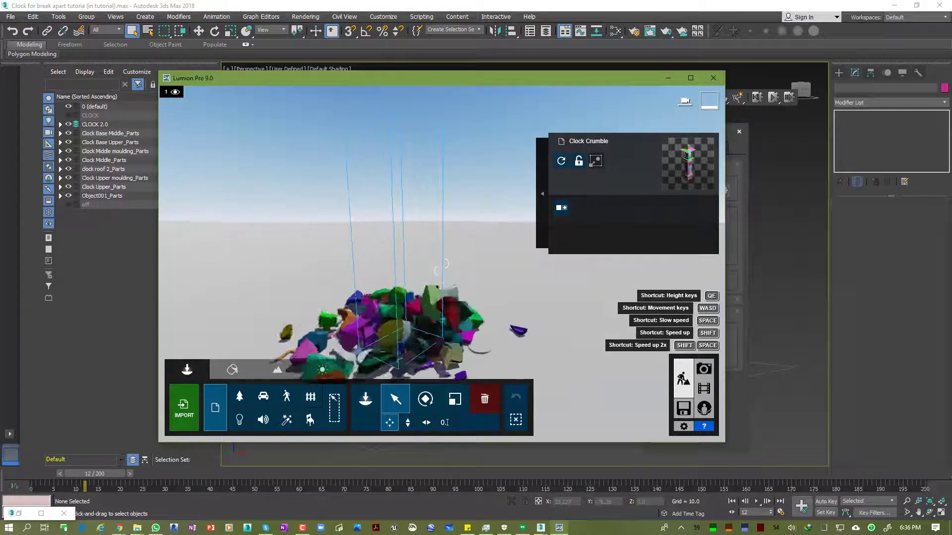